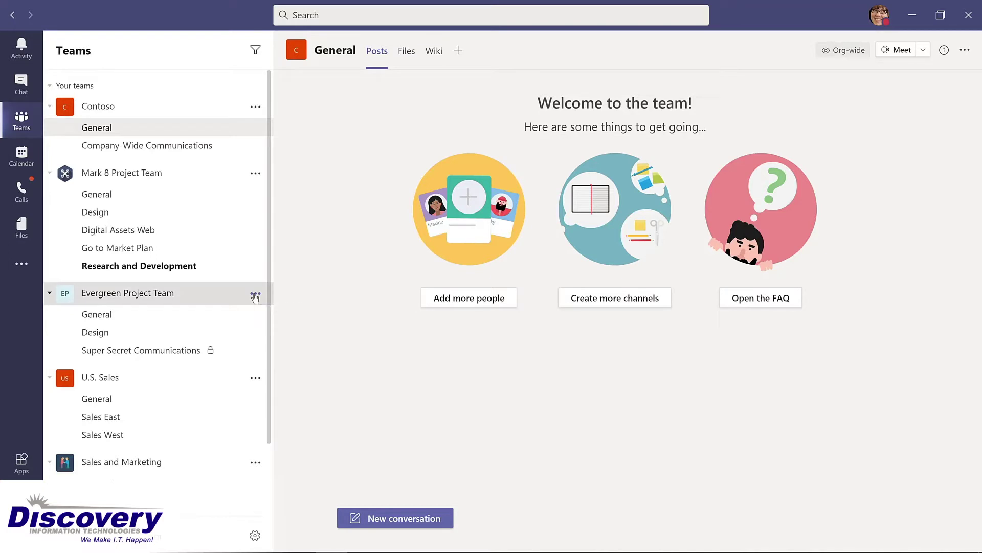
# Open the management page of the Evergreen Project Team and expand its members and guests
pyautogui.click(255, 295)
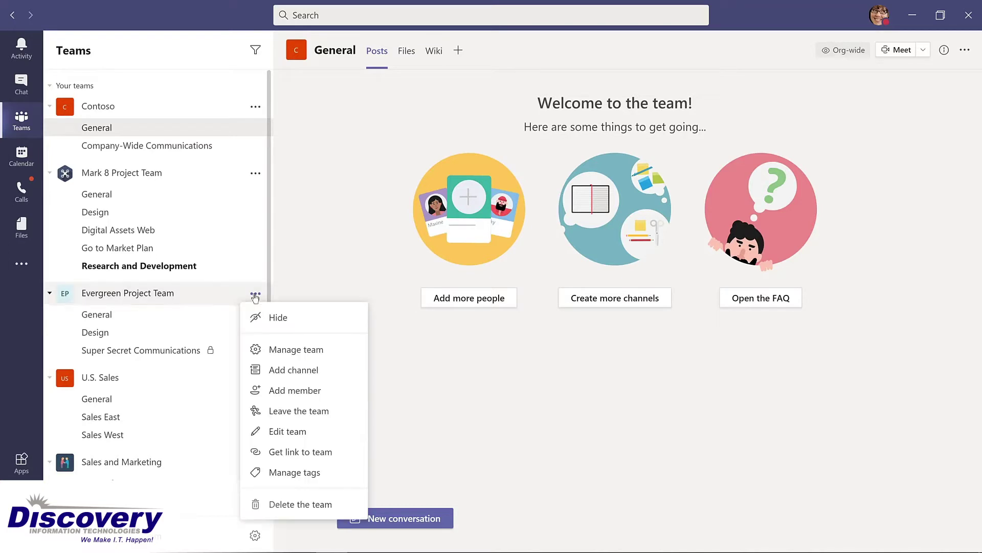
pyautogui.click(279, 349)
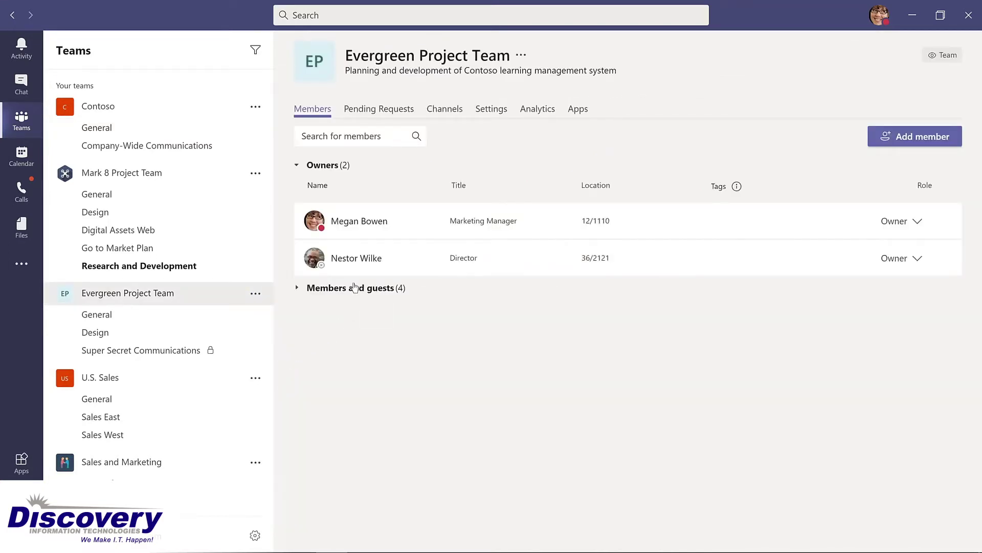
pyautogui.click(350, 291)
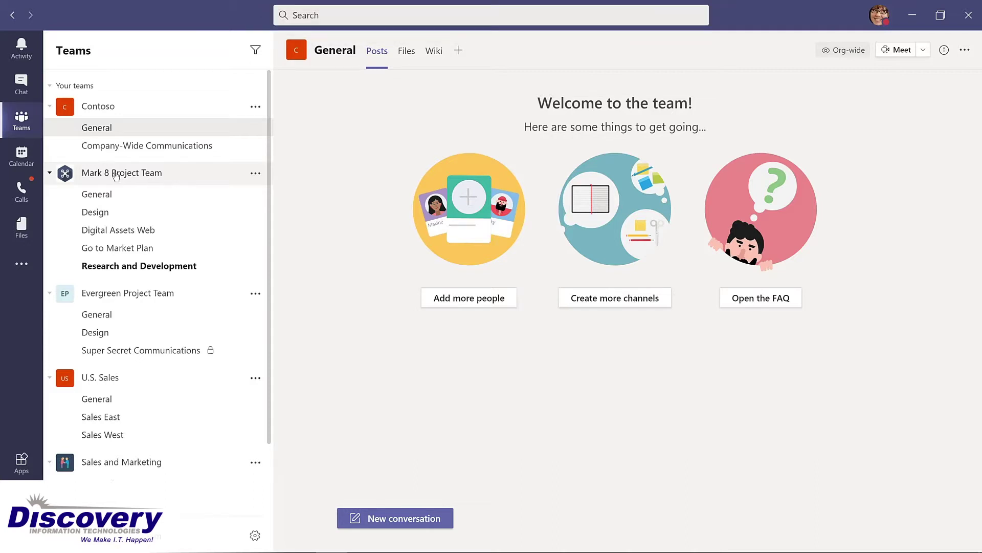
# Search for "marketing" and look through the people and file results, including the file filters
pyautogui.click(323, 15)
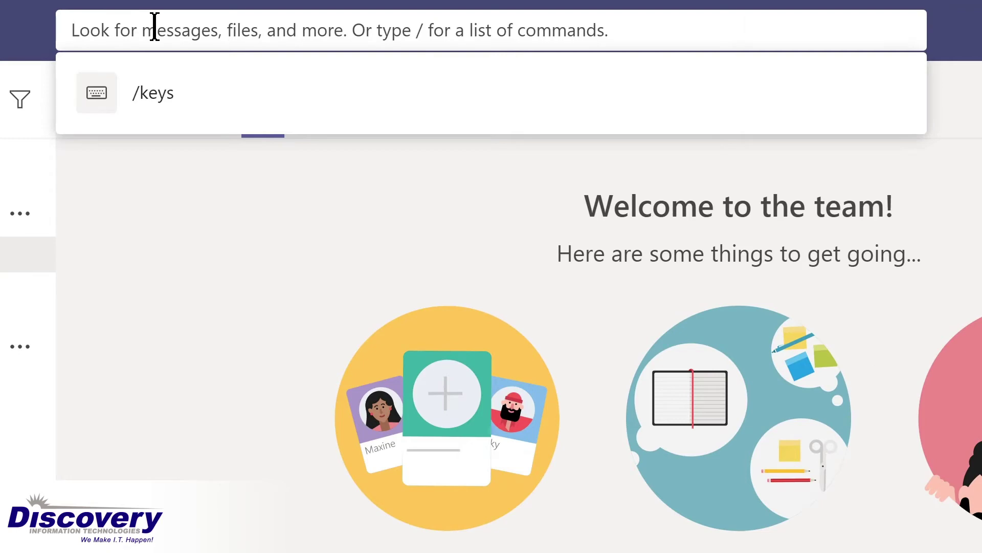
pyautogui.write('marketing')
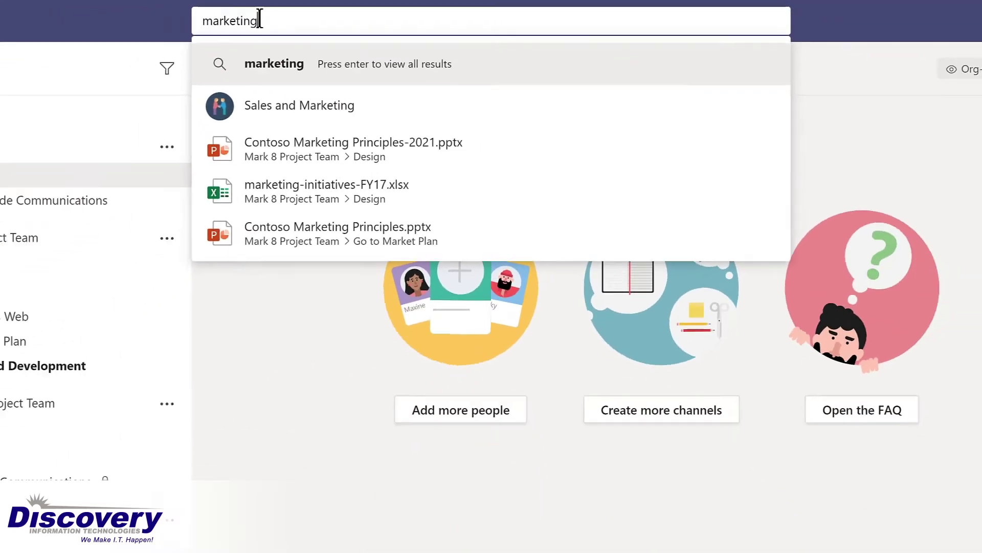
pyautogui.press('Return')
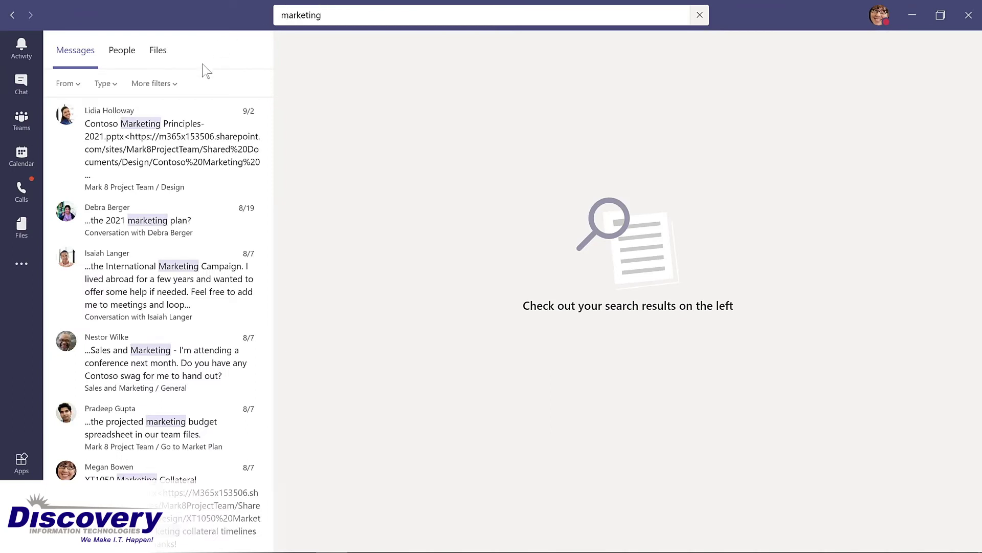
pyautogui.click(122, 51)
pyautogui.click(158, 51)
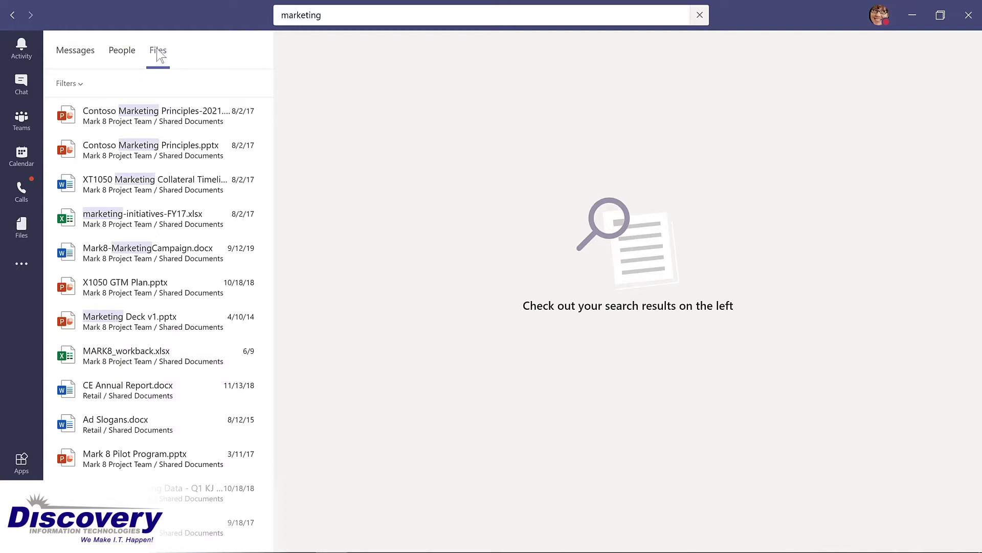
pyautogui.click(80, 84)
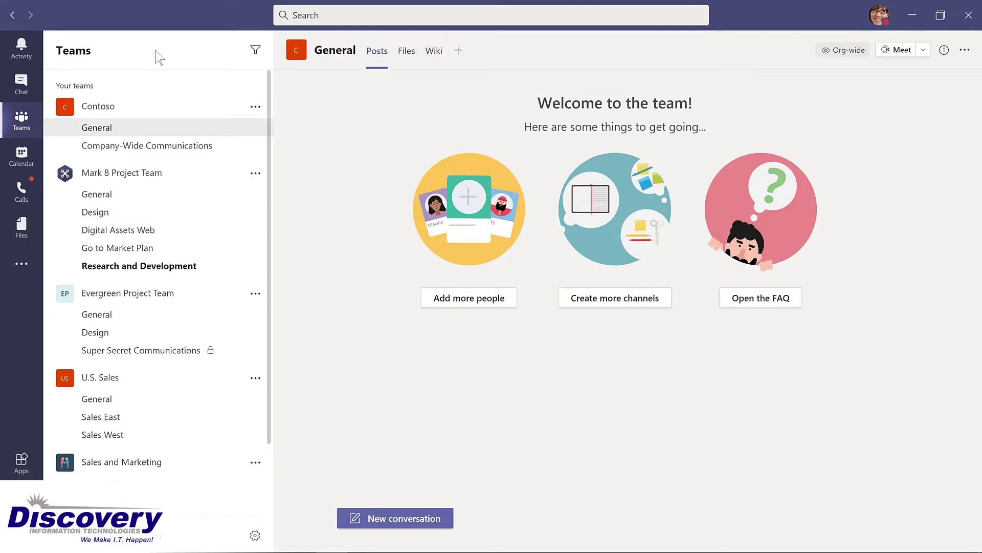
# Run the /keys command to view the keyboard shortcuts list, and close it
pyautogui.hotkey('ctrl', 'e')
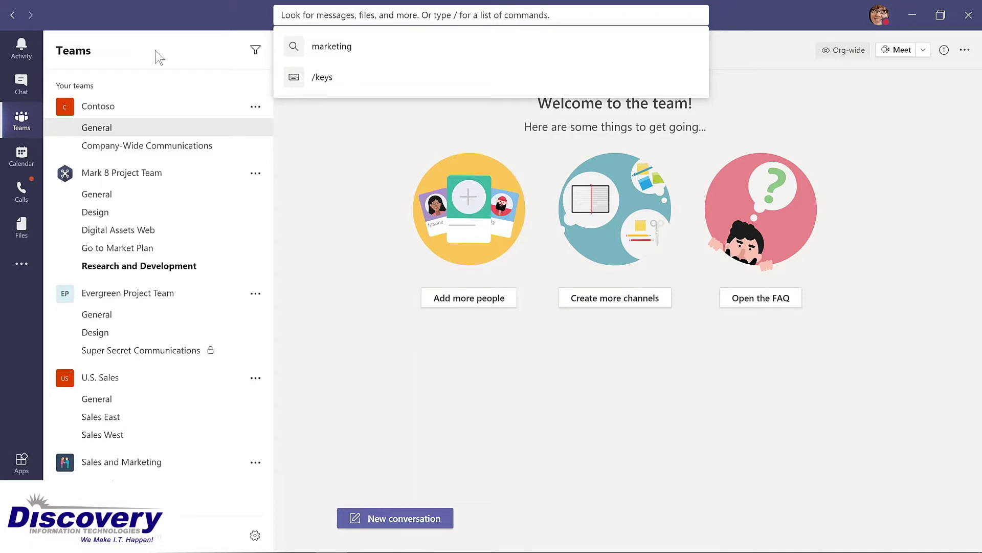
pyautogui.write('/keys')
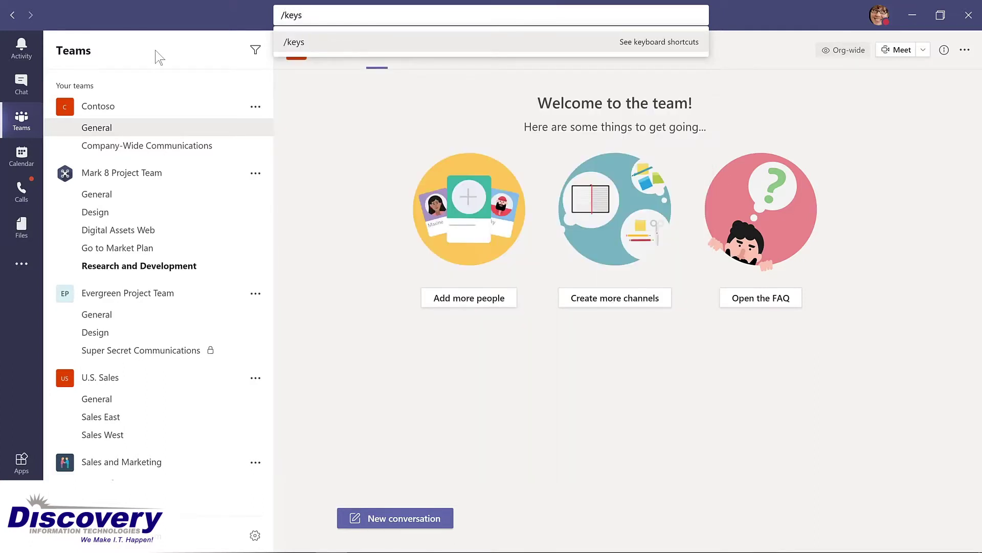
pyautogui.press('Return')
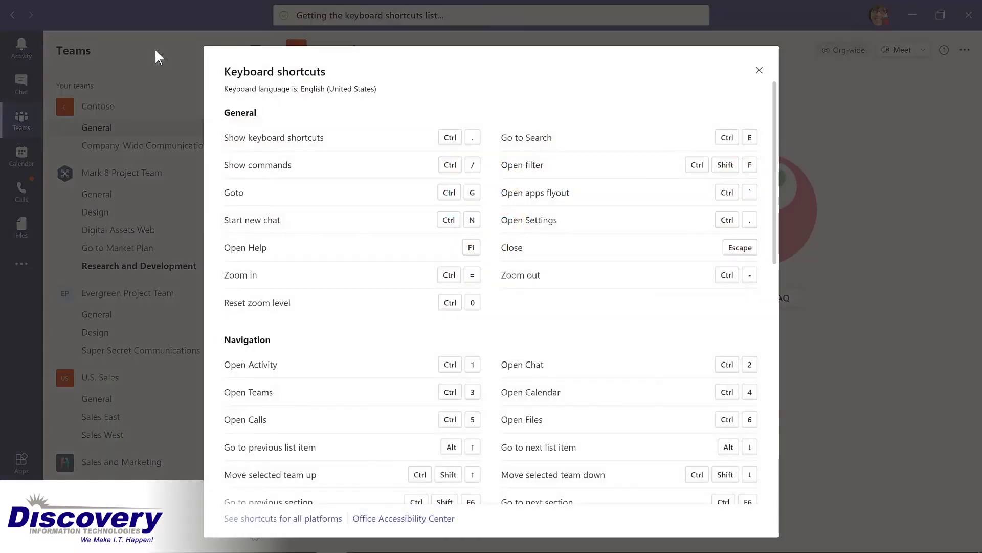
pyautogui.press('Escape')
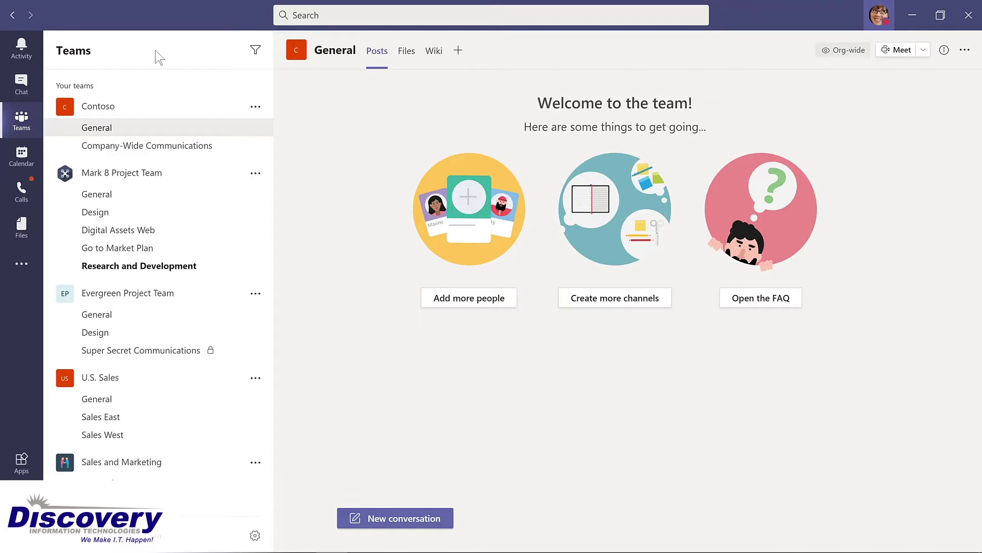
# Bring up the list of available slash commands and review it
pyautogui.hotkey('ctrl', '/')
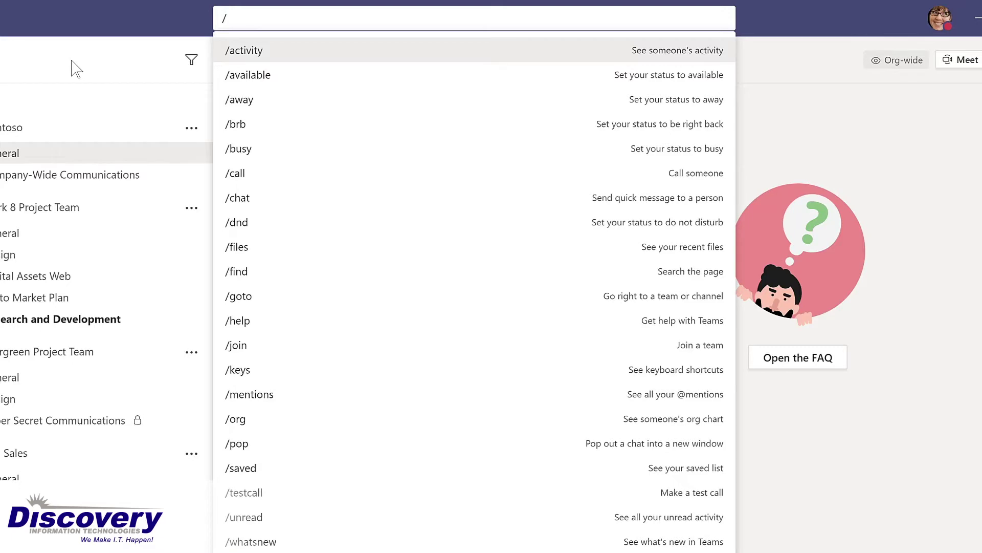
pyautogui.write('whatsnew')
pyautogui.click(259, 50)
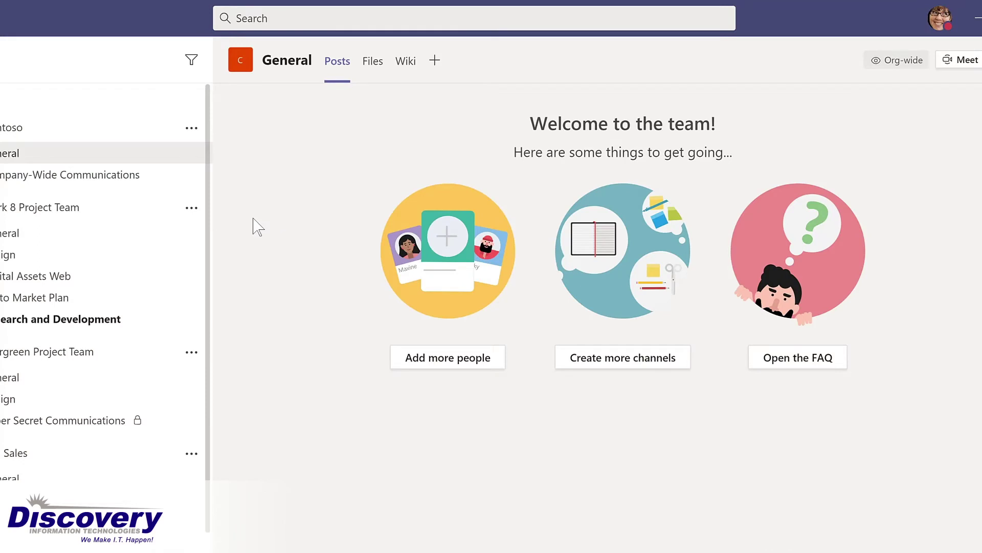
# List recent files with the /files command and choose Usability Testing Priorities.docx
pyautogui.write('/')
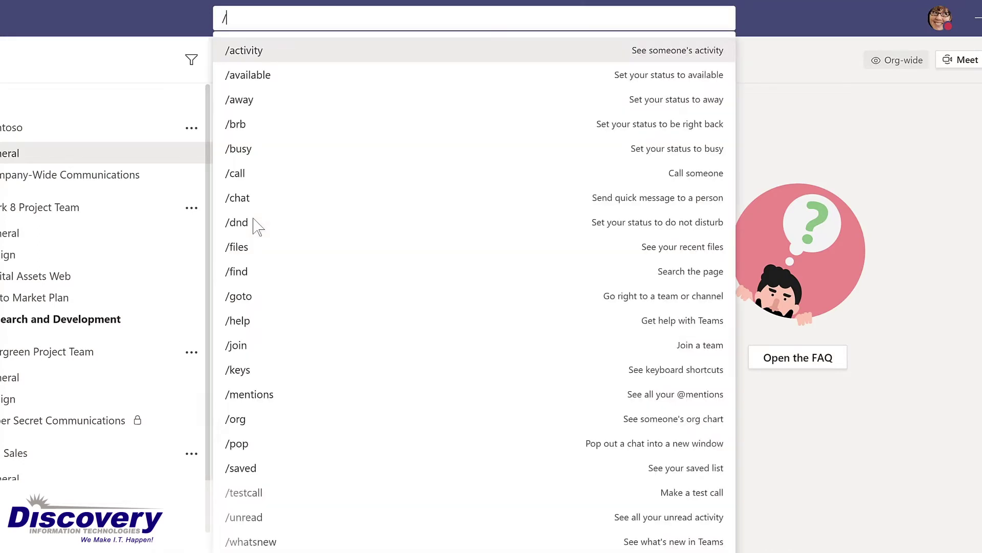
pyautogui.write('files')
pyautogui.press('Return')
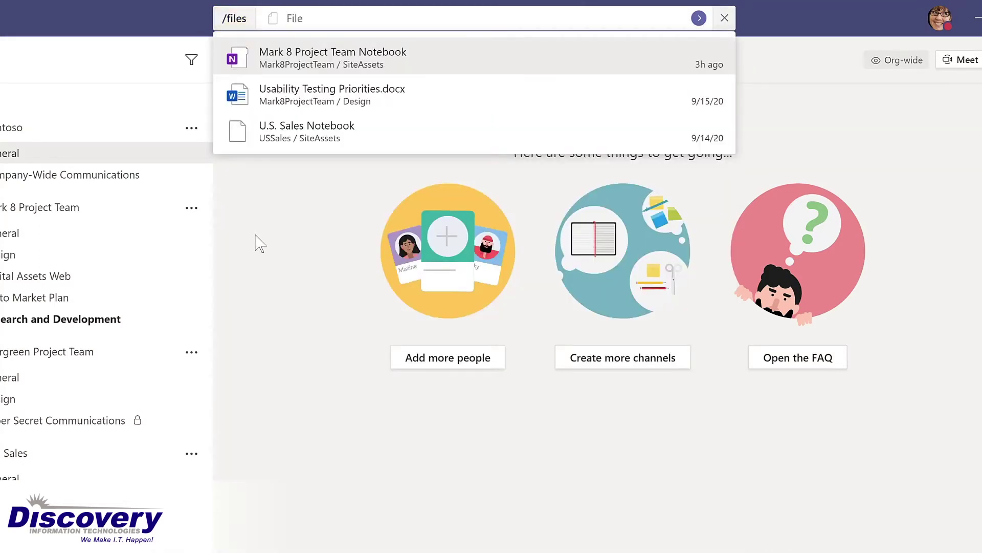
pyautogui.click(319, 100)
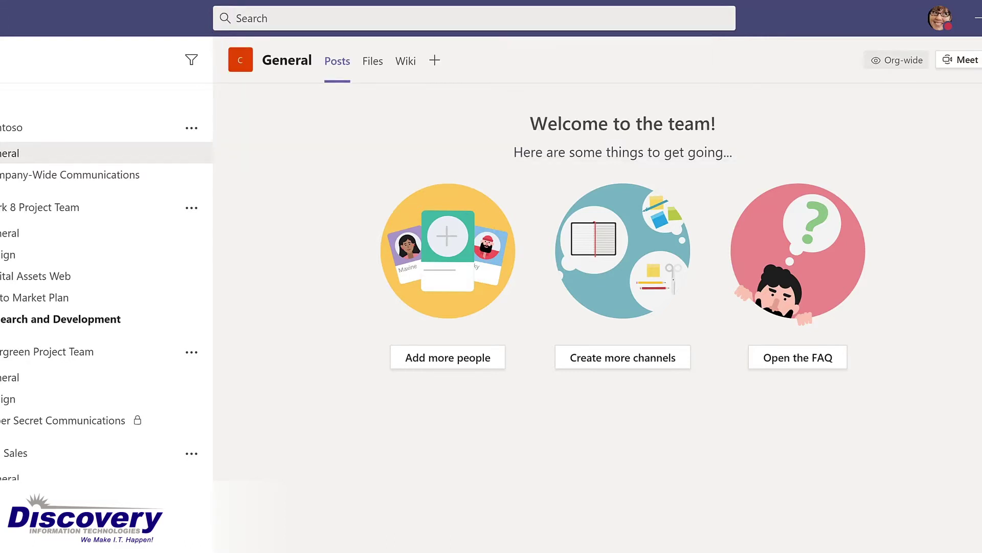
# Set the presence status to available with the /available command
pyautogui.hotkey('ctrl', '/')
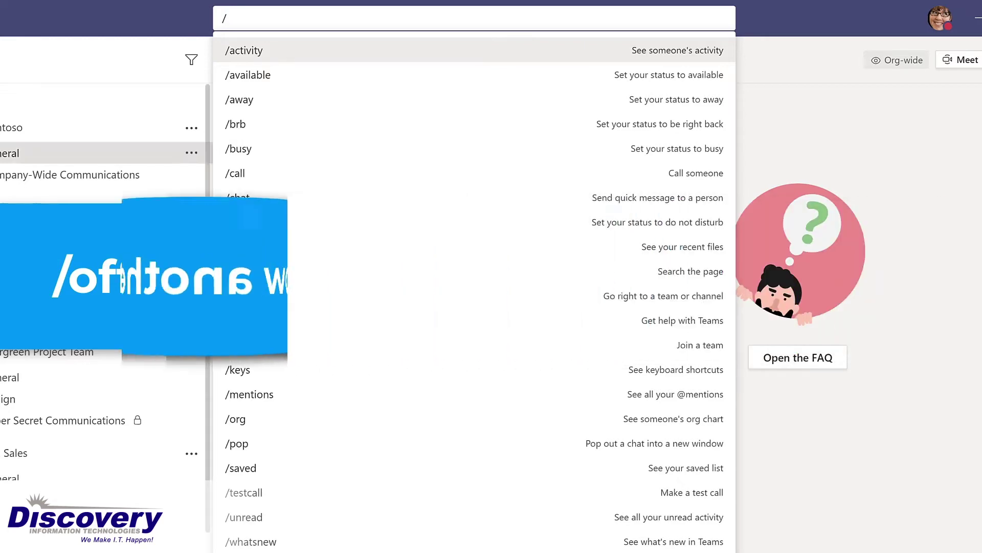
pyautogui.click(256, 80)
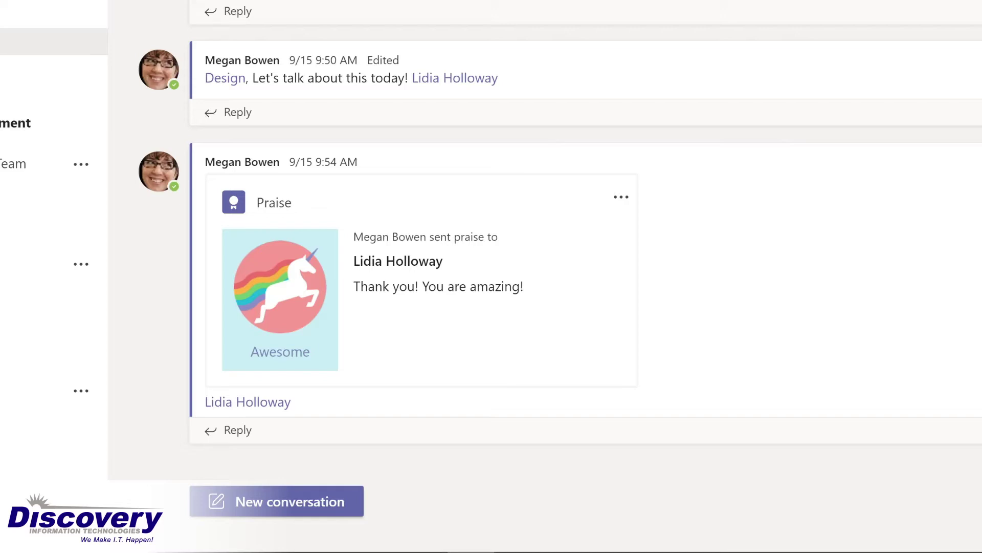
# Post a new conversation mentioning the praised colleague, followed by ", please share an update on your conversation with the sales team."
pyautogui.click(287, 494)
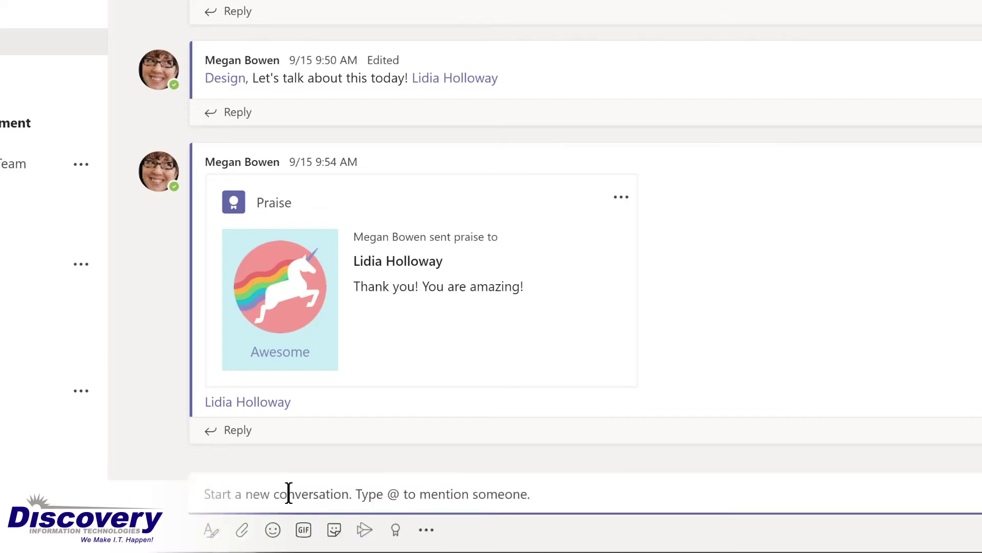
pyautogui.write('@')
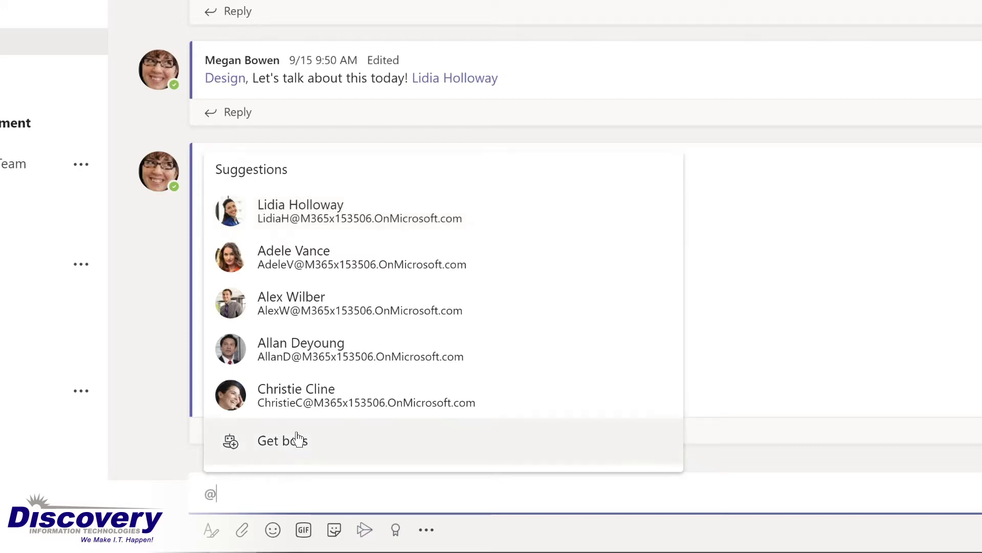
pyautogui.click(292, 221)
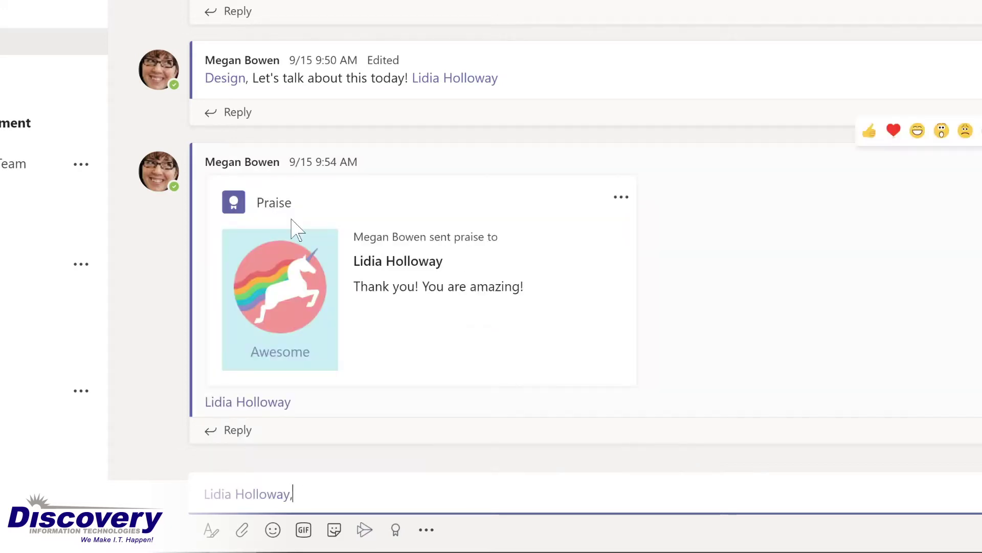
pyautogui.write(', please share an update on your conversation with the sales team.')
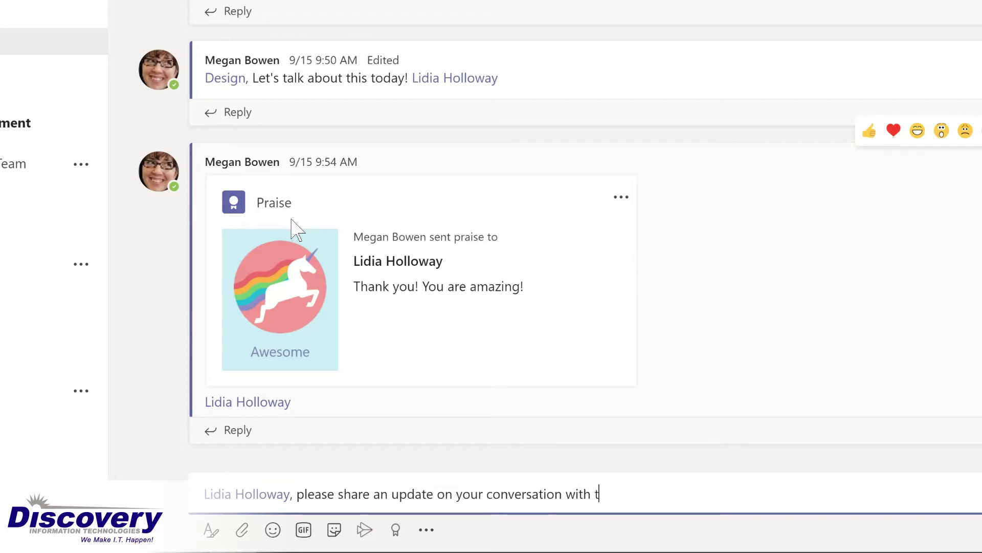
pyautogui.press('Return')
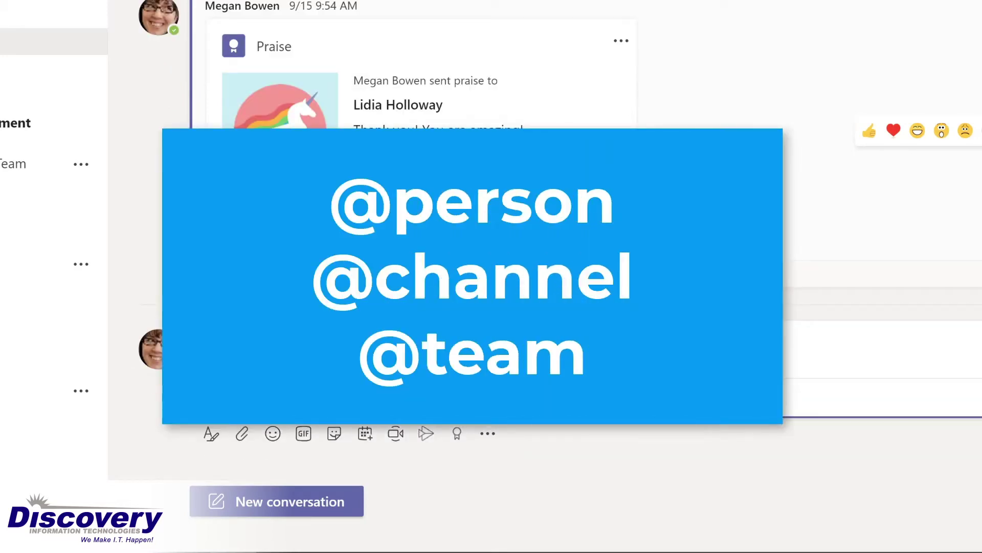
# Post a new conversation mentioning the Design channel, followed by ", I'm so excited about our team retreat tomorrow!"
pyautogui.click(300, 499)
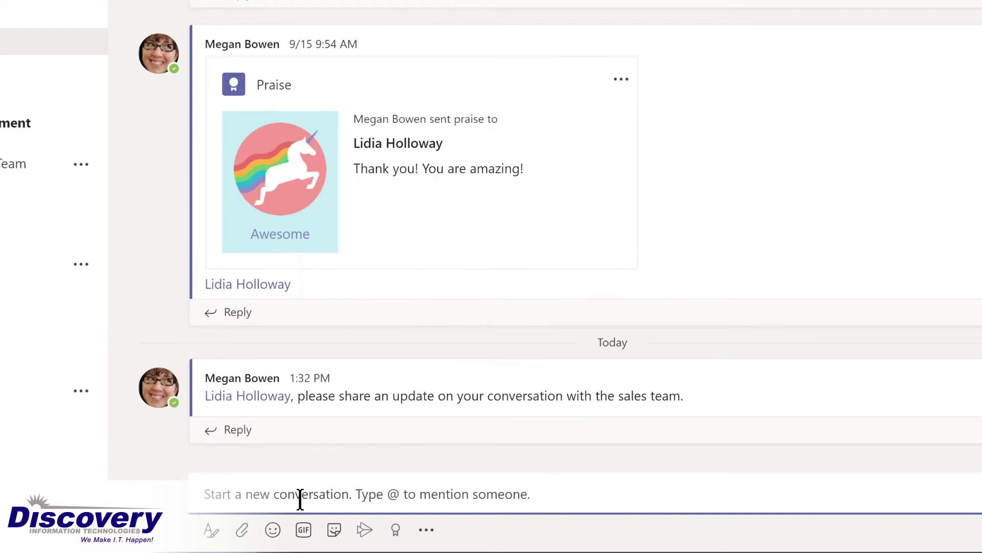
pyautogui.write('@De')
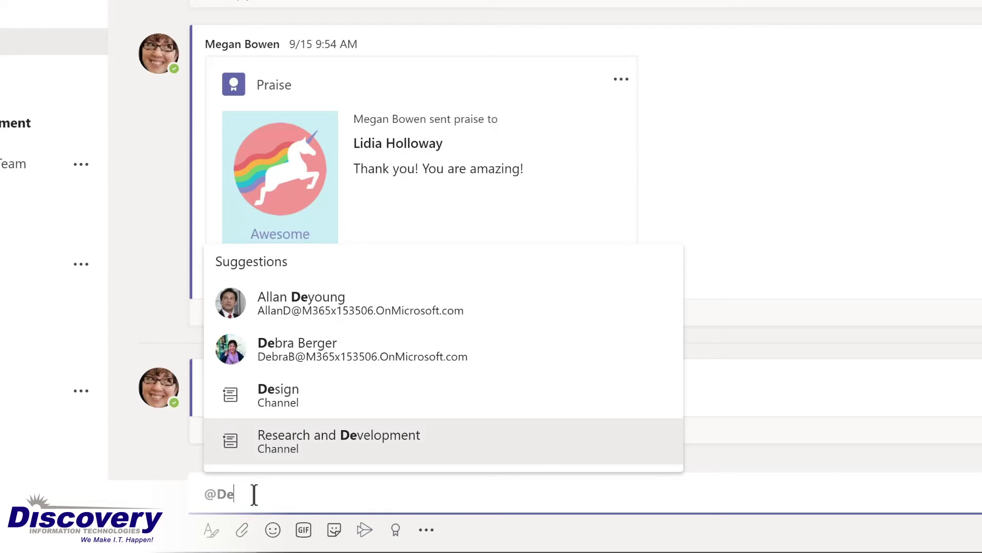
pyautogui.click(280, 394)
pyautogui.write(", I'm so excited about our team retreat tomorrow!")
pyautogui.press('Return')
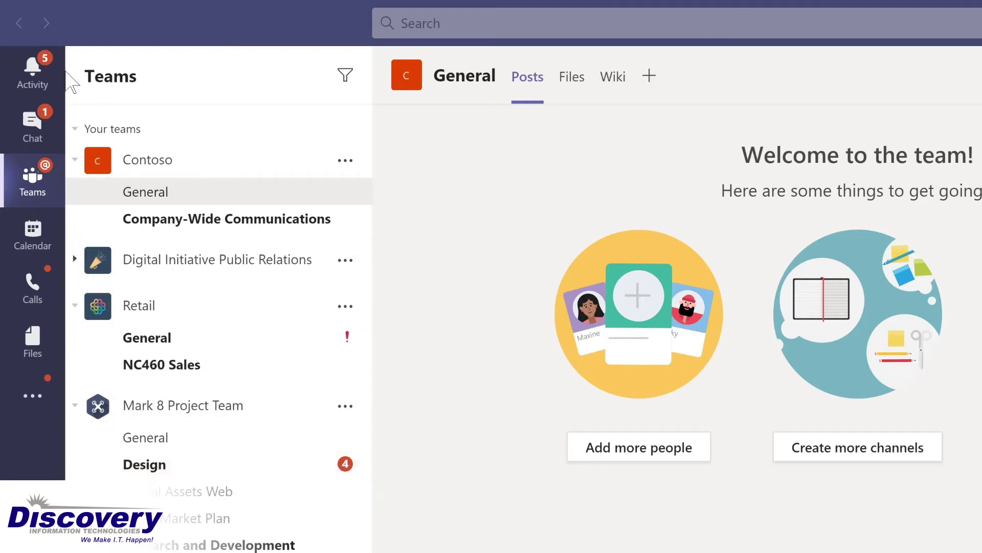
# From the activity feed, reply to the team retreat post with "Yay! I'm looking forward to working with the" and a Mark 8 Project Team mention
pyautogui.click(35, 72)
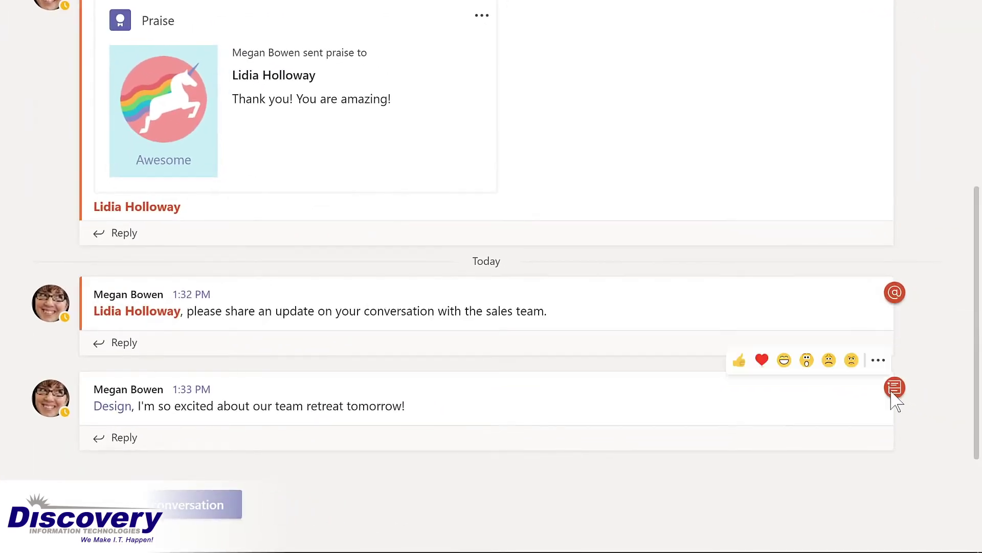
pyautogui.moveTo(892, 393)
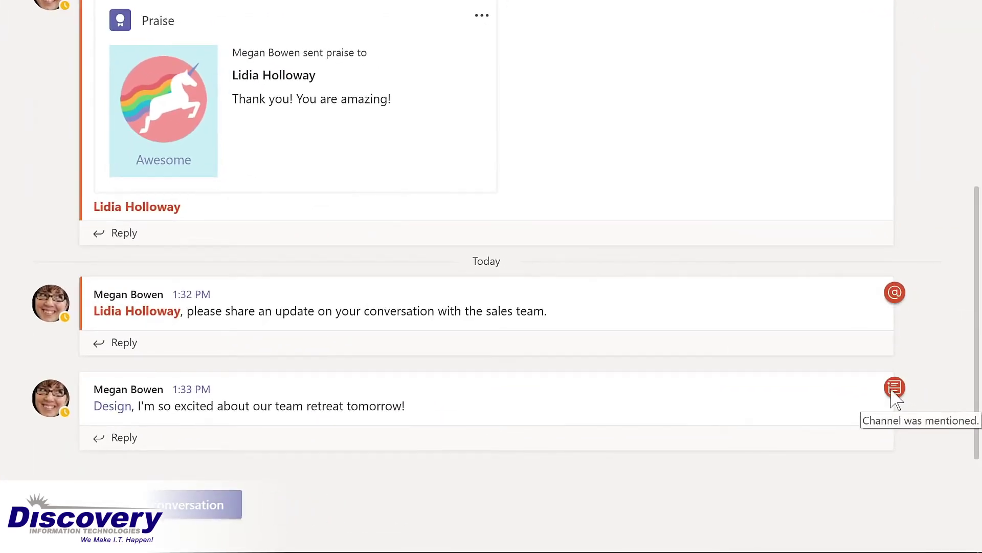
pyautogui.click(117, 440)
pyautogui.write('Ya')
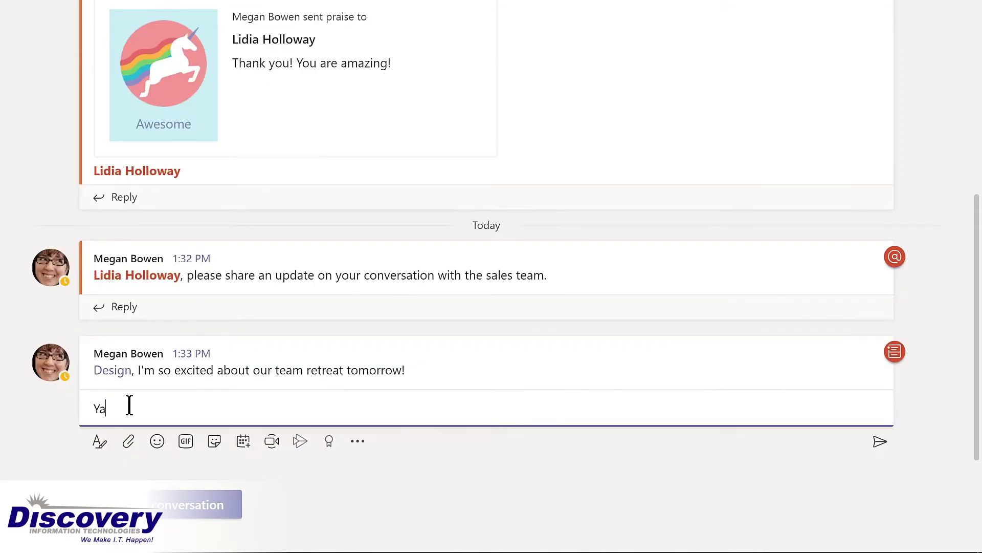
pyautogui.write("y! I'm looking forward to working with the @m")
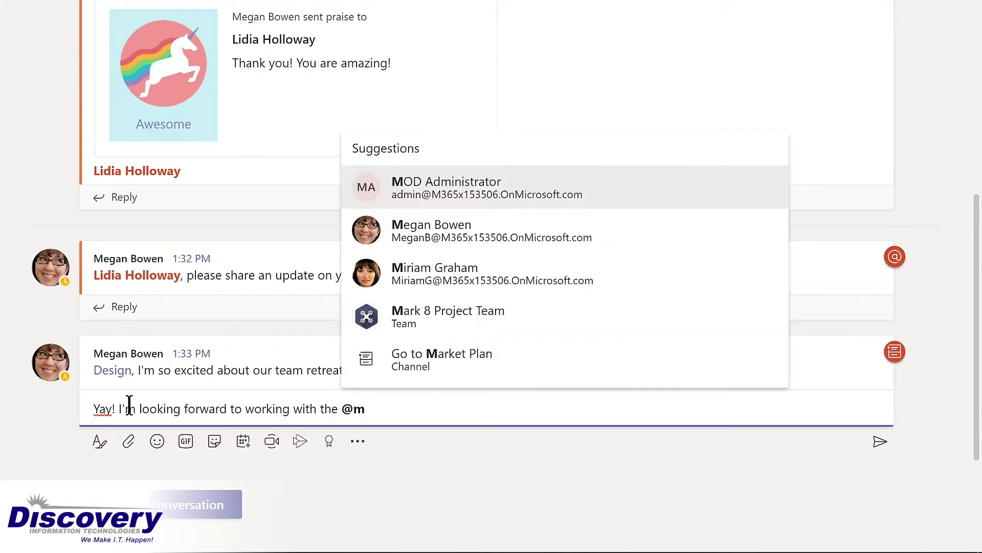
pyautogui.click(450, 320)
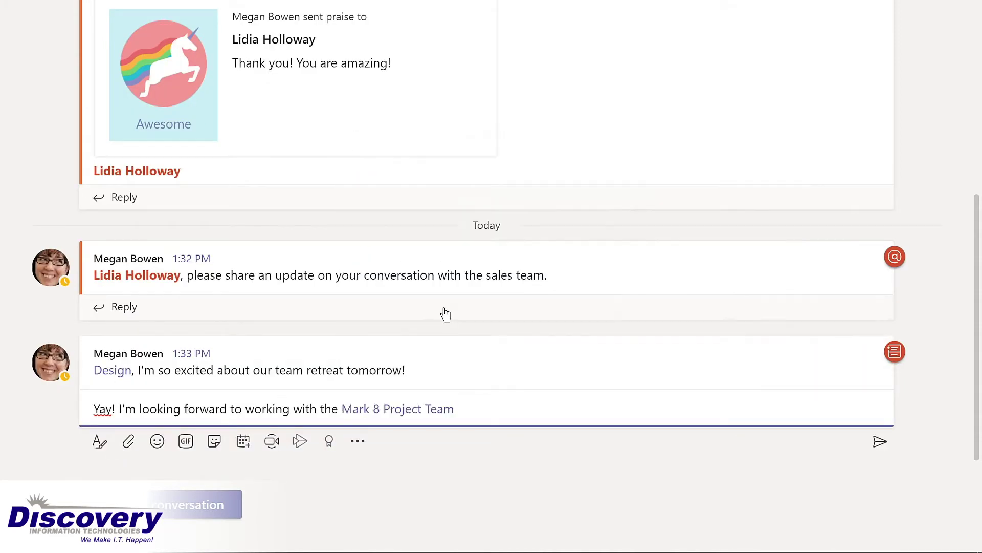
pyautogui.press('Return')
pyautogui.moveTo(898, 364)
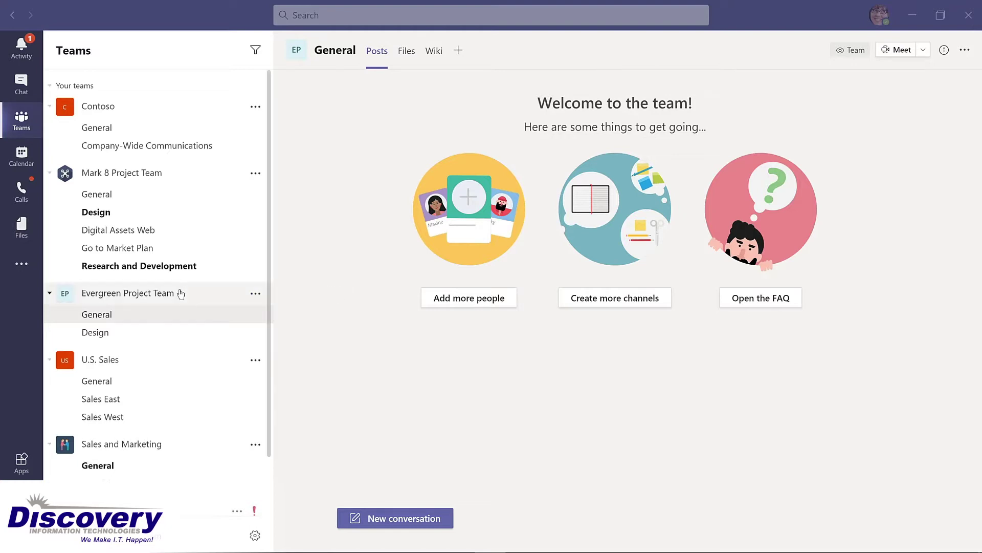
# Rename the Evergreen Project Team to "Evergreen LMS Project Team" and save the change
pyautogui.click(255, 296)
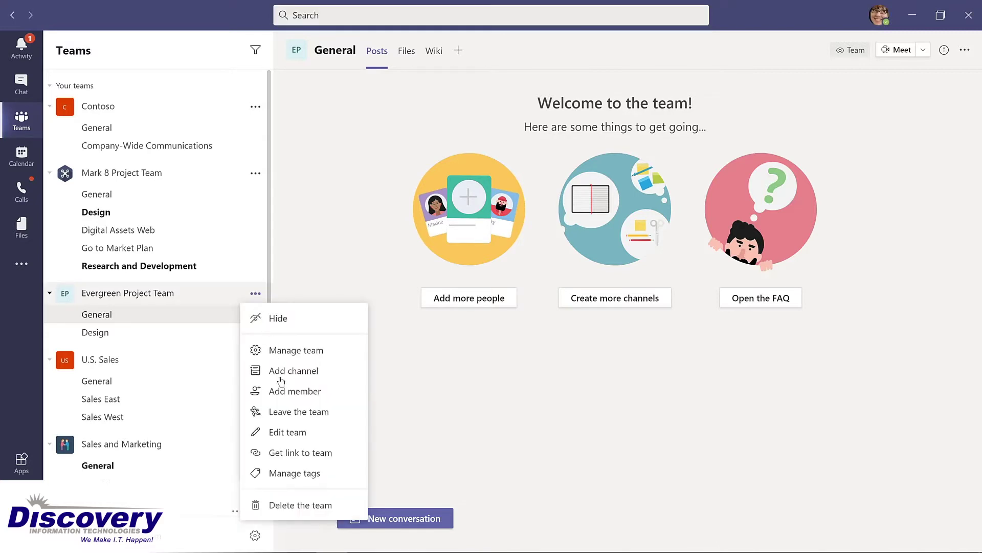
pyautogui.click(279, 435)
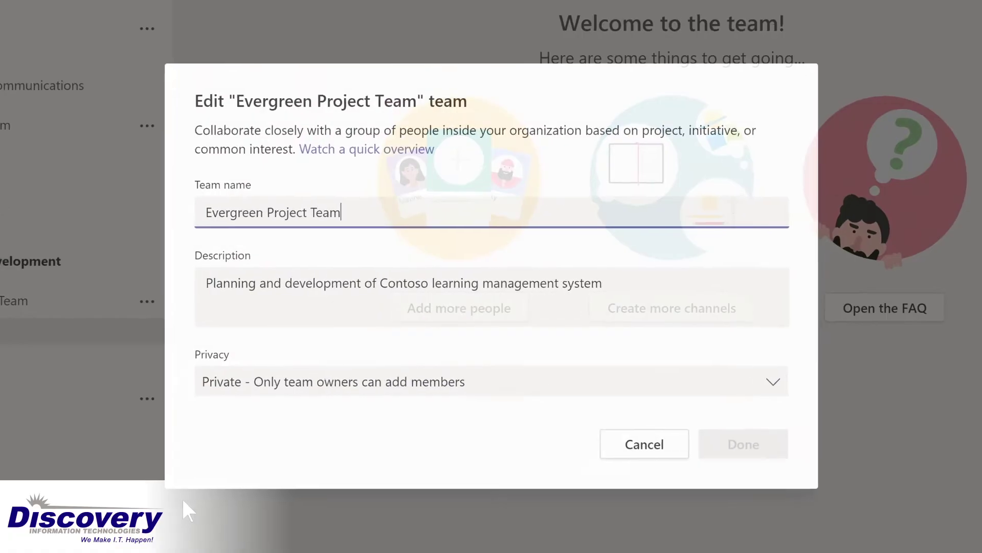
pyautogui.click(343, 232)
pyautogui.write('LMS Project Team')
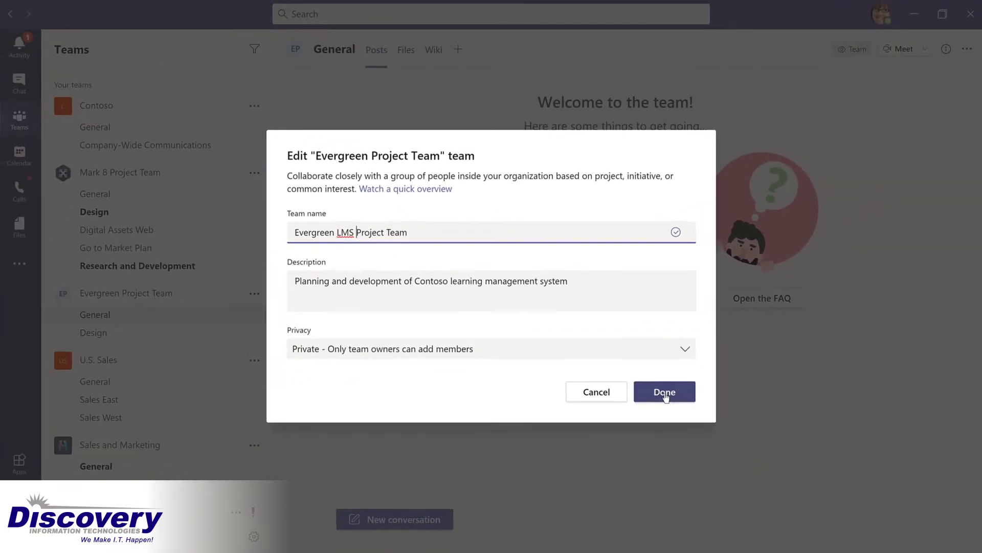
pyautogui.click(718, 429)
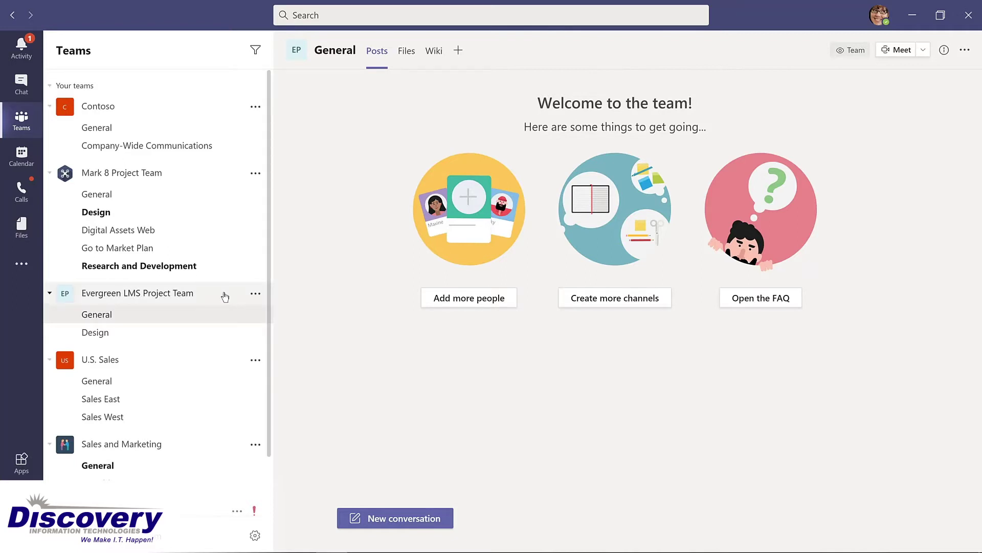
# From the Evergreen LMS Project Team's management page, search for "lid" and add the matching product manager as a member
pyautogui.click(255, 293)
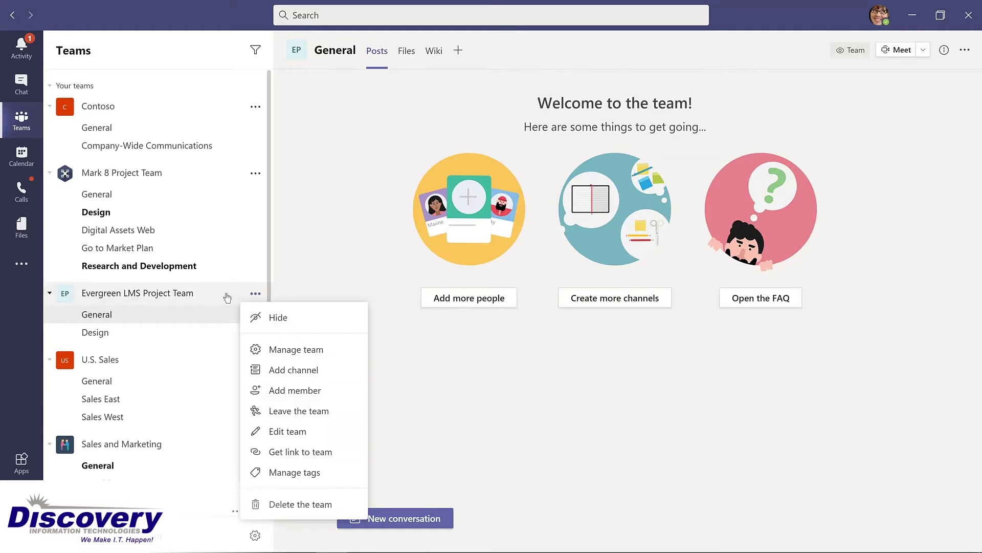
pyautogui.click(323, 352)
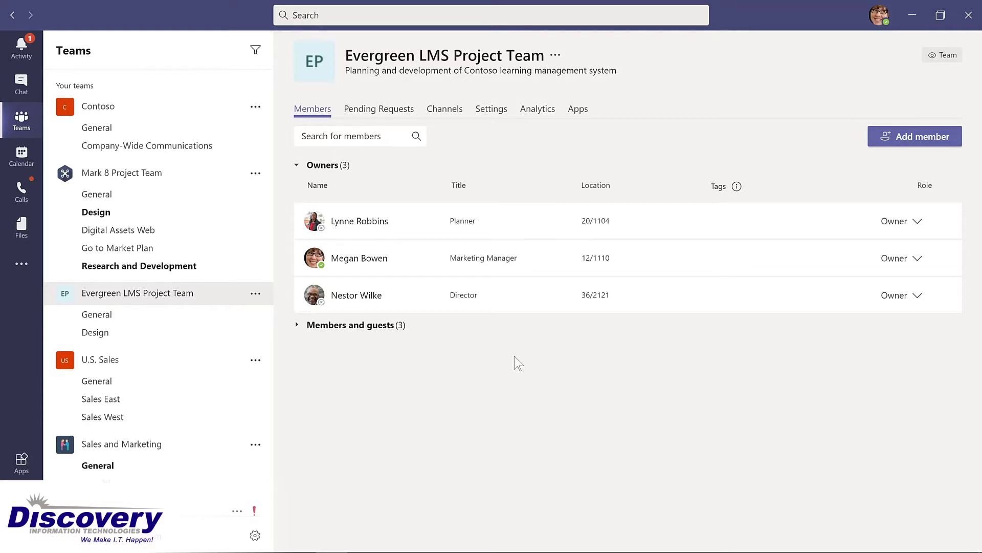
pyautogui.click(914, 134)
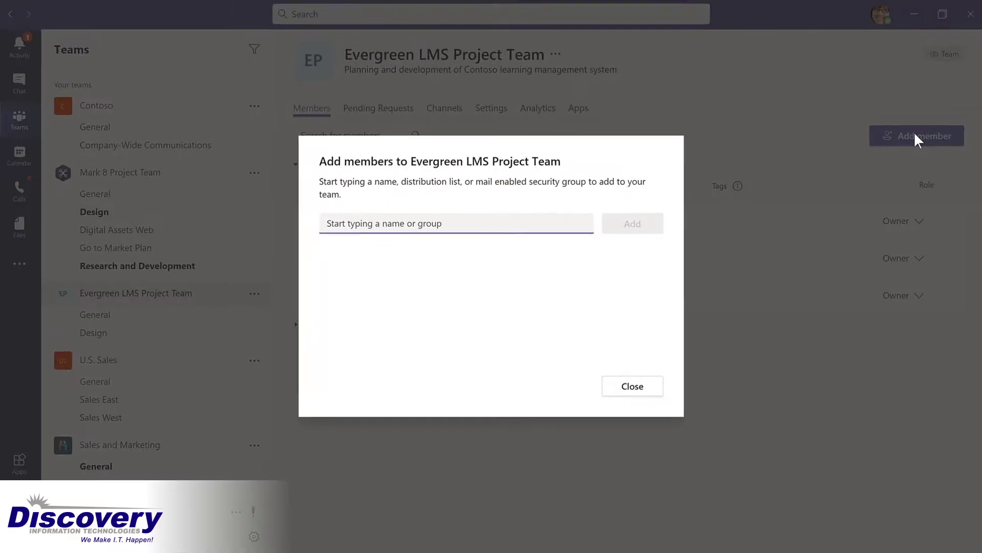
pyautogui.write('l')
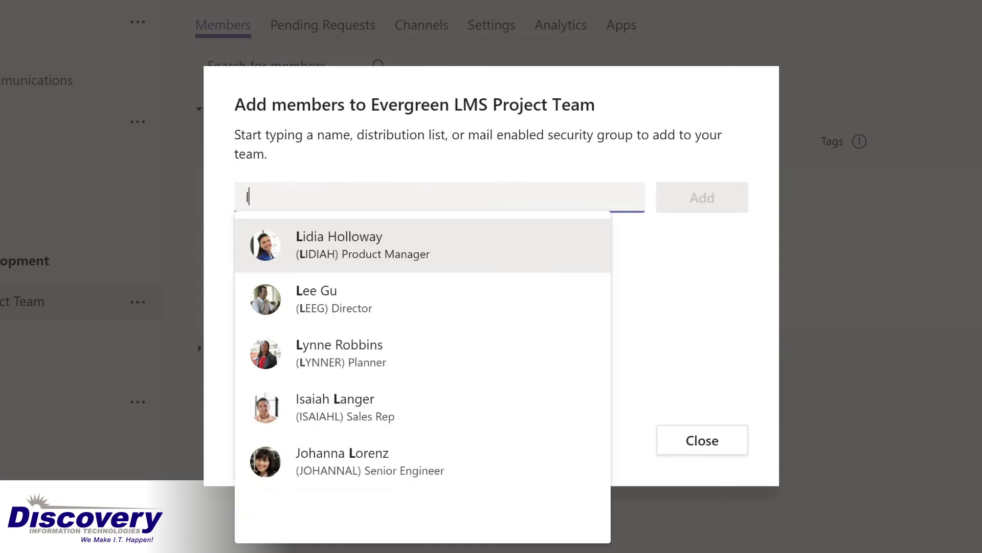
pyautogui.write('id')
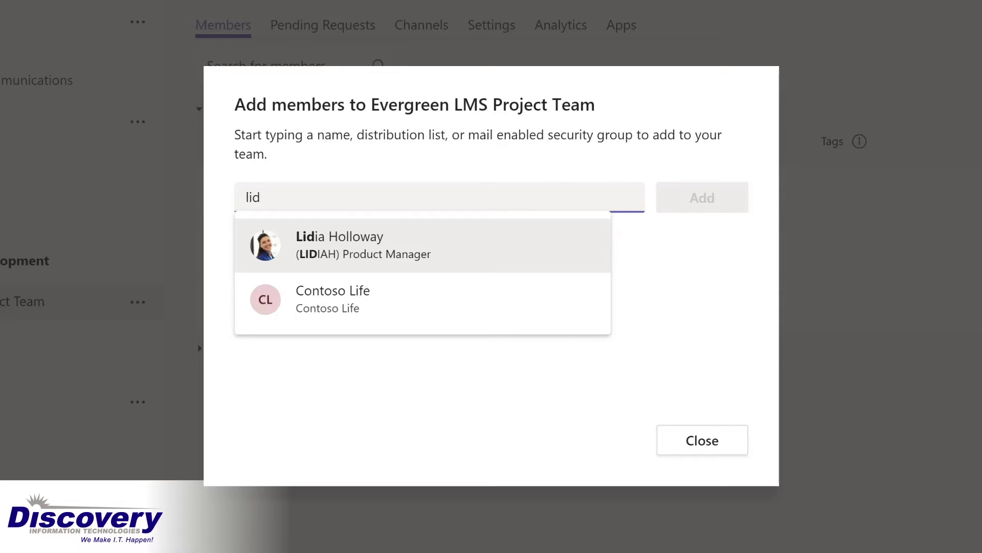
pyautogui.click(358, 244)
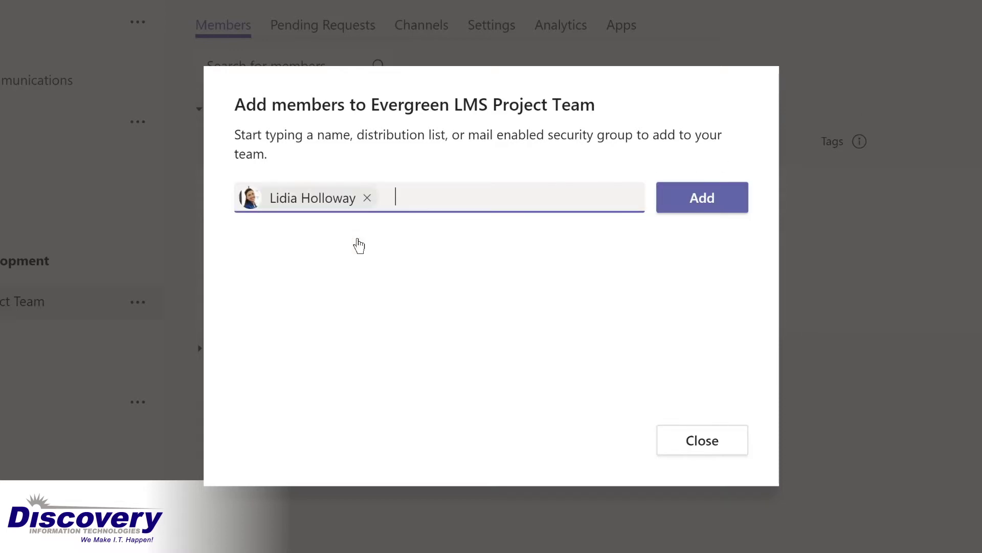
pyautogui.click(691, 203)
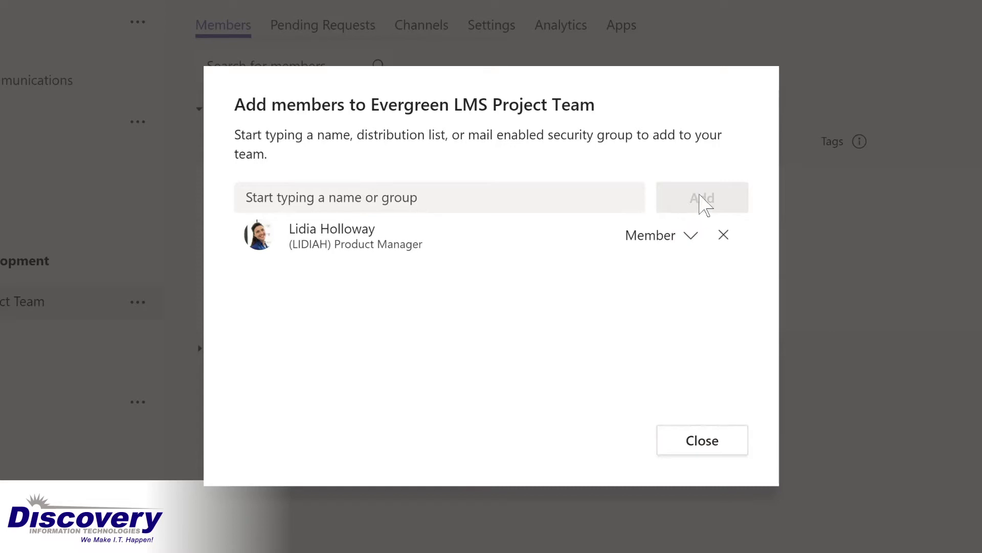
# Give the newly added product manager the Owner role and finish adding members
pyautogui.click(689, 237)
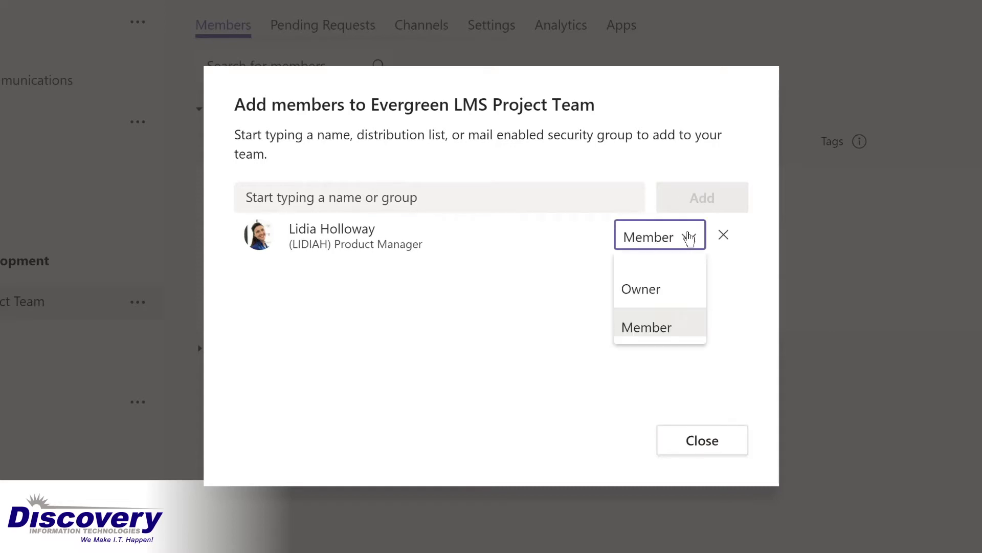
pyautogui.click(650, 287)
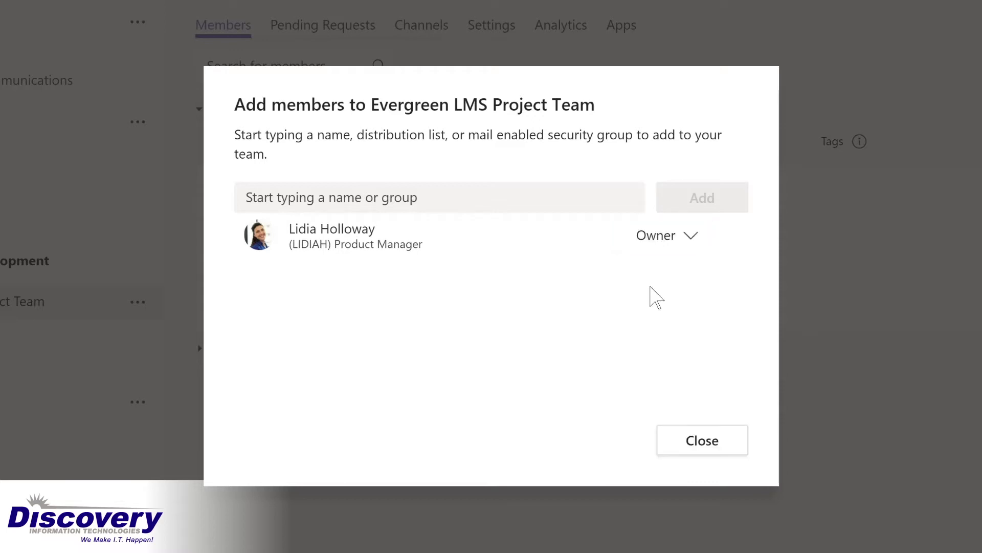
pyautogui.click(701, 441)
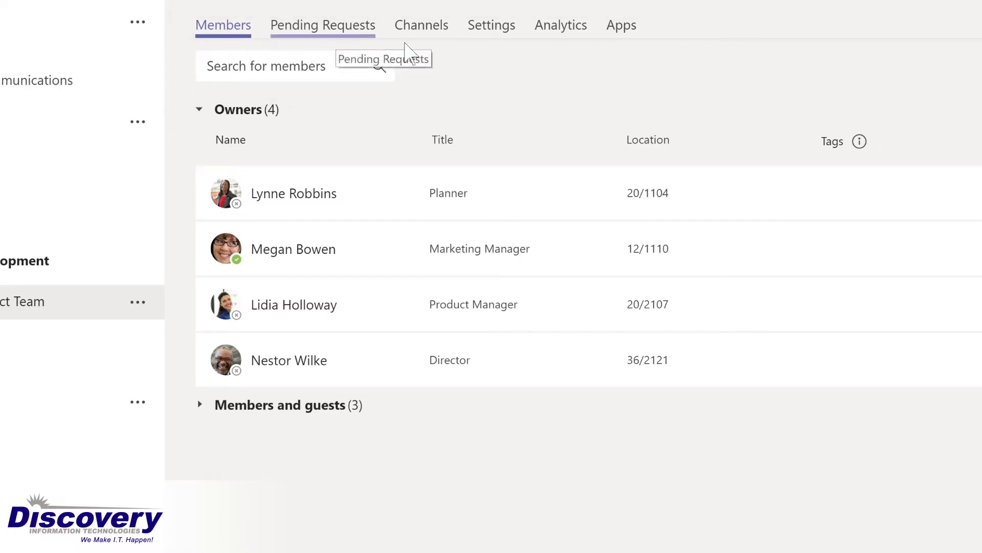
# View the team's channels, then upload and save the round green forest image as the team picture in the team settings
pyautogui.click(420, 28)
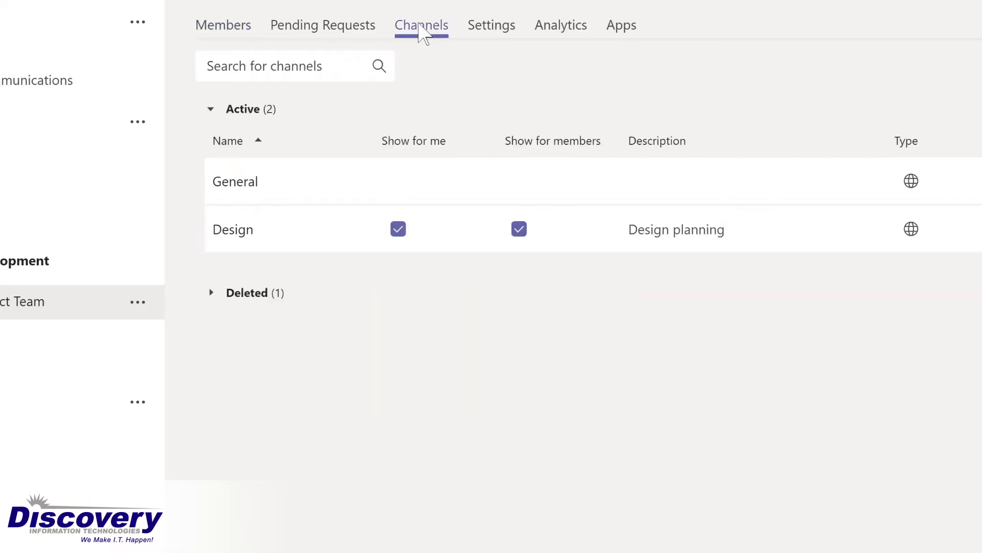
pyautogui.click(486, 28)
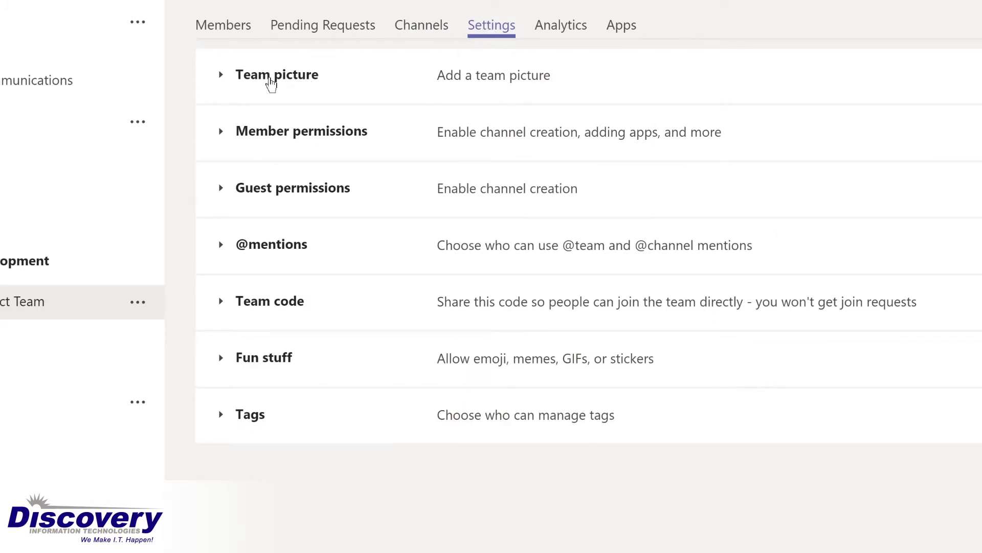
pyautogui.click(272, 83)
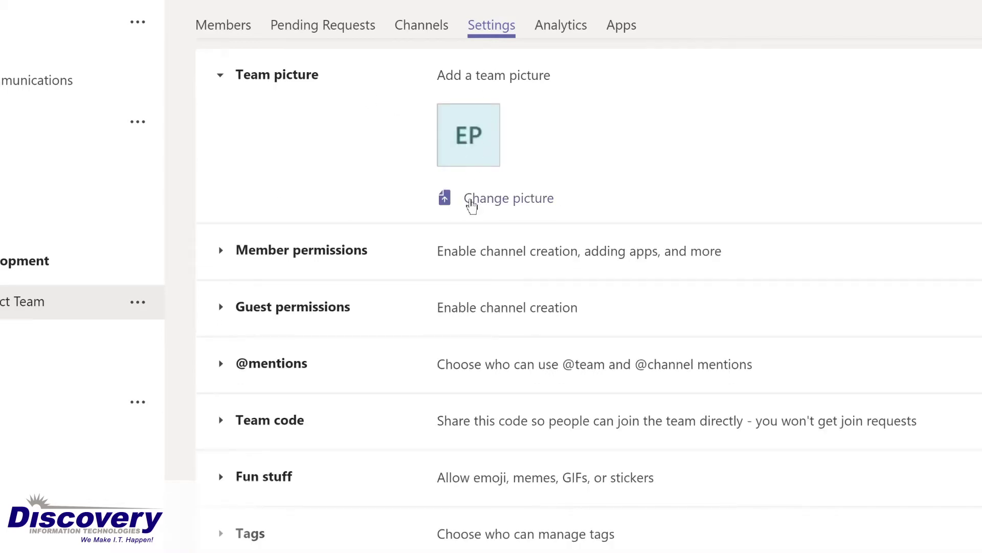
pyautogui.click(471, 204)
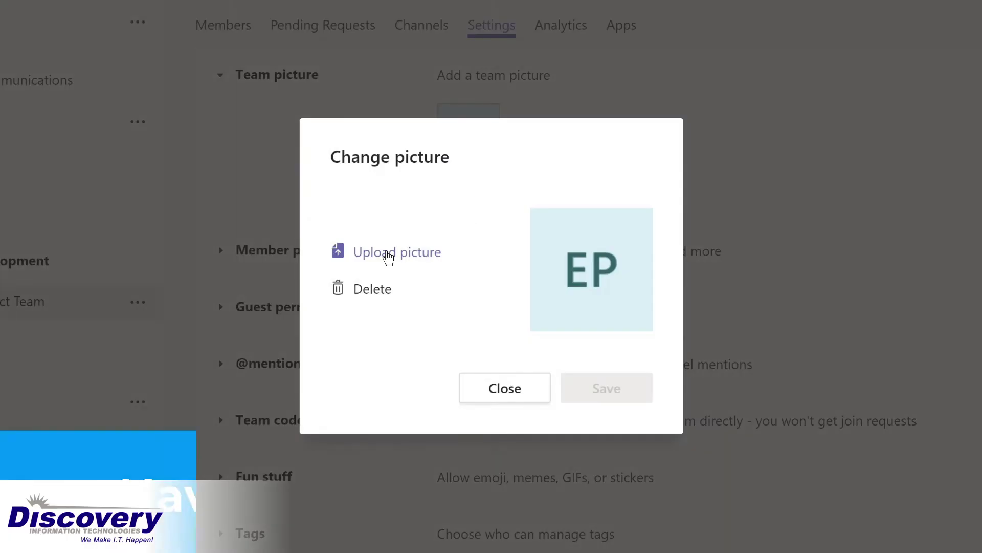
pyautogui.click(388, 258)
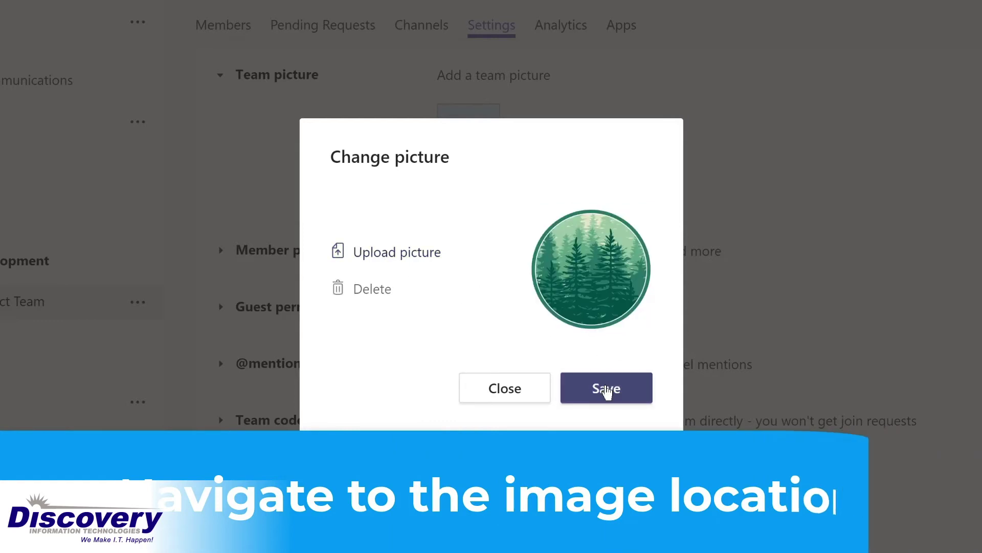
pyautogui.click(606, 384)
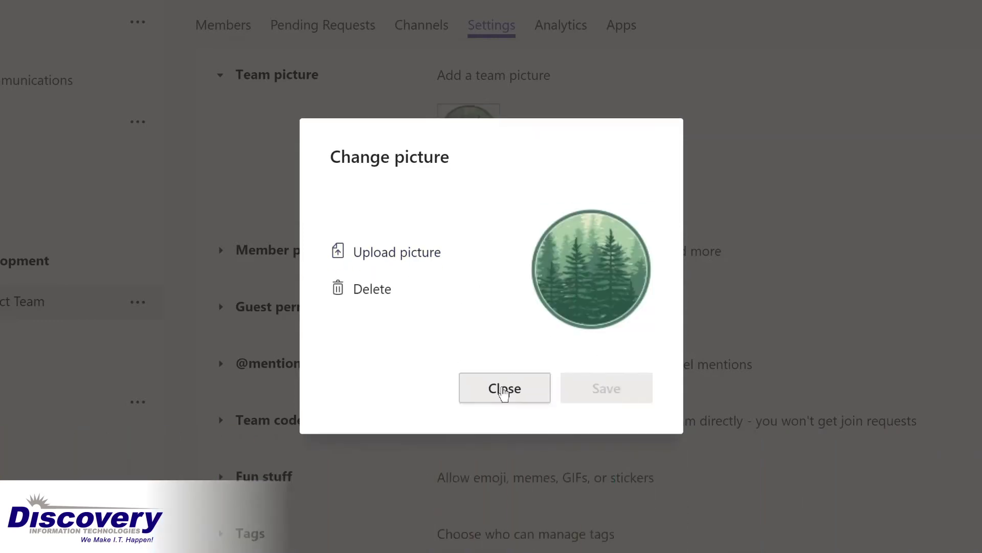
pyautogui.click(504, 389)
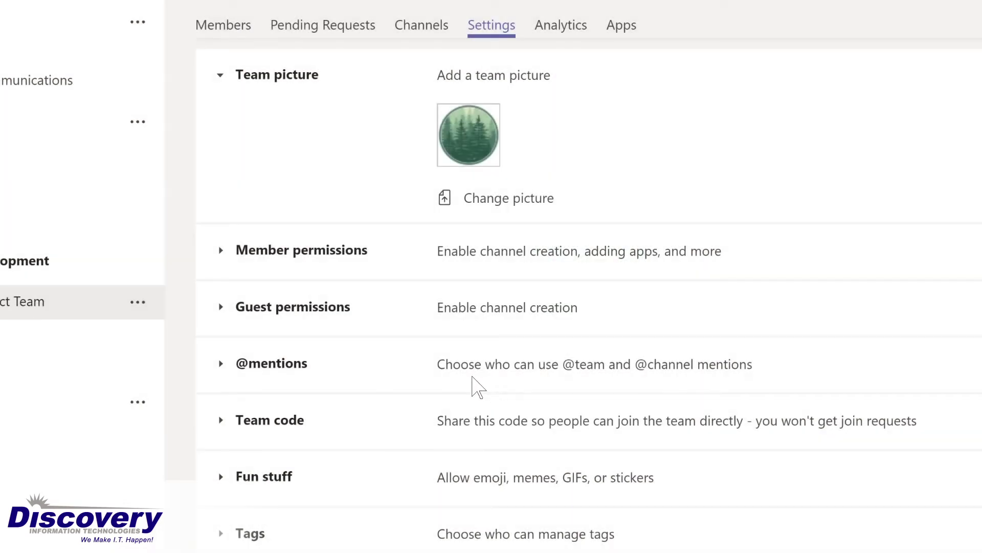
pyautogui.click(264, 366)
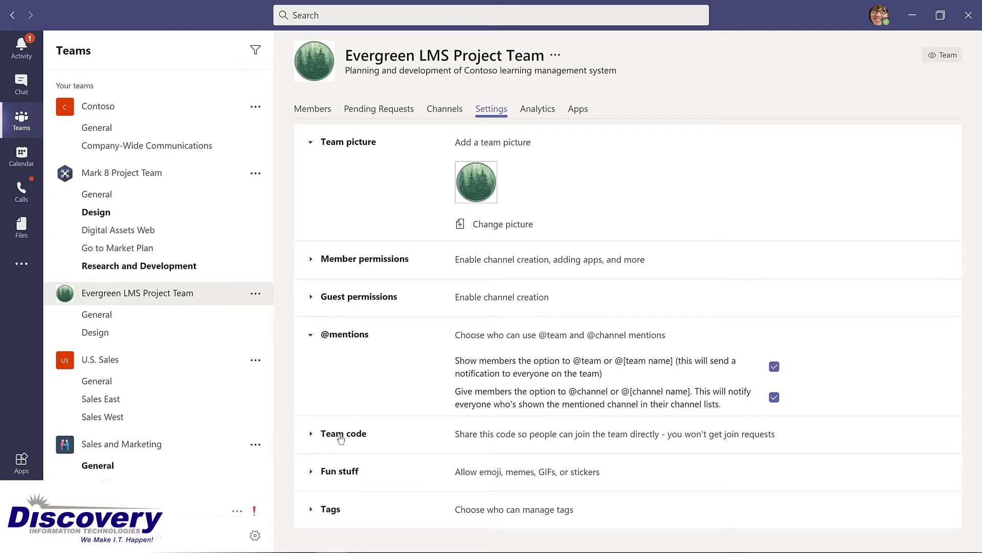
pyautogui.click(346, 474)
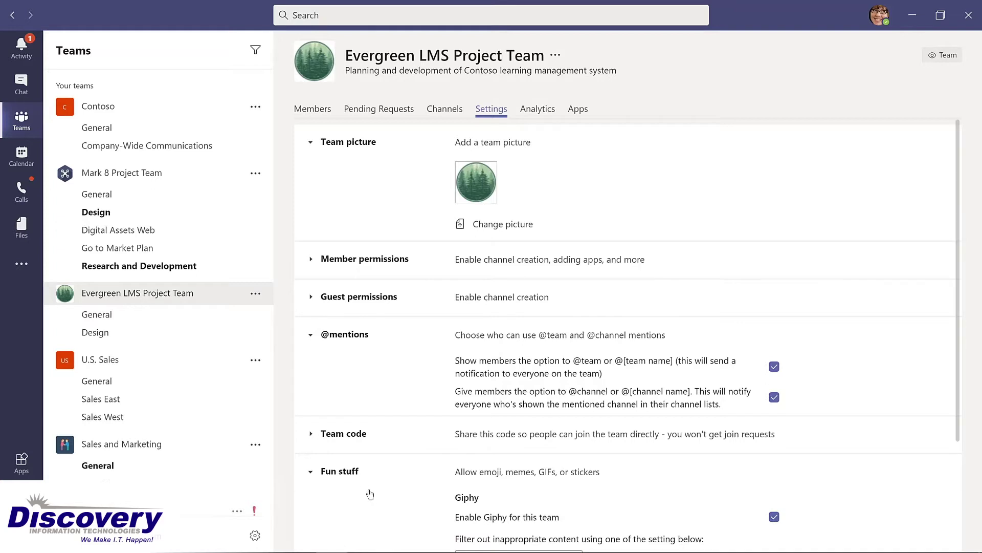
pyautogui.scroll(-1, 371, 492)
pyautogui.scroll(-2, 368, 486)
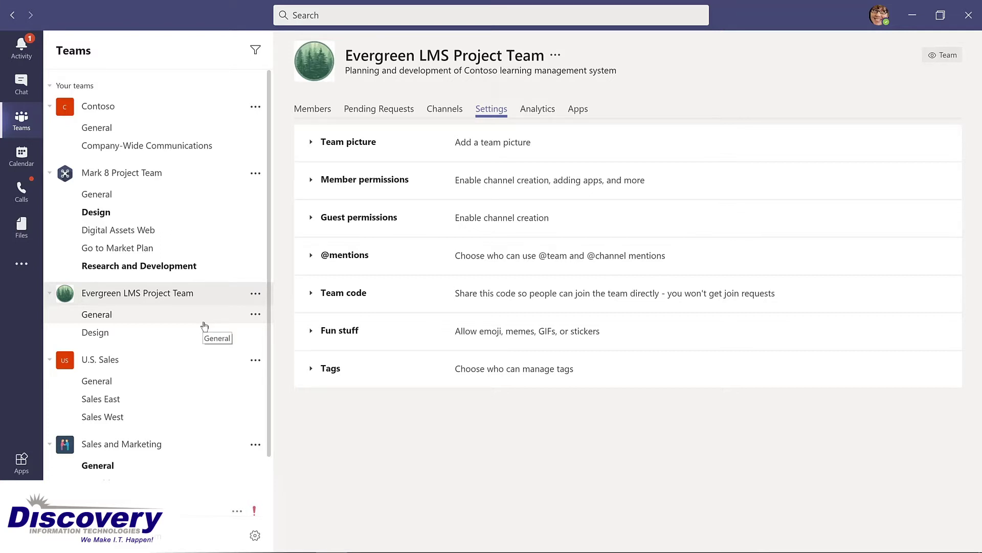
# Hide the Retail team from the teams list
pyautogui.scroll(-3, 237, 438)
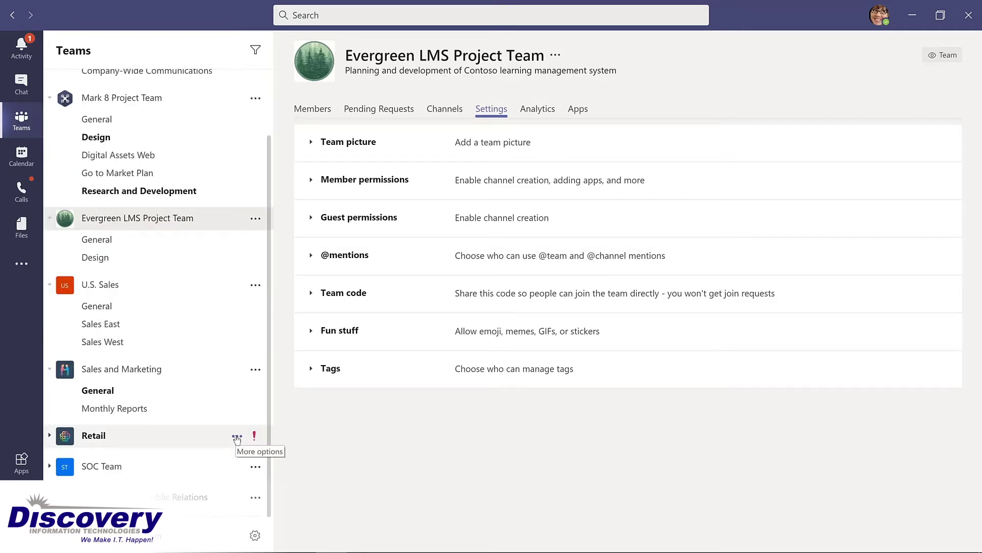
pyautogui.click(237, 438)
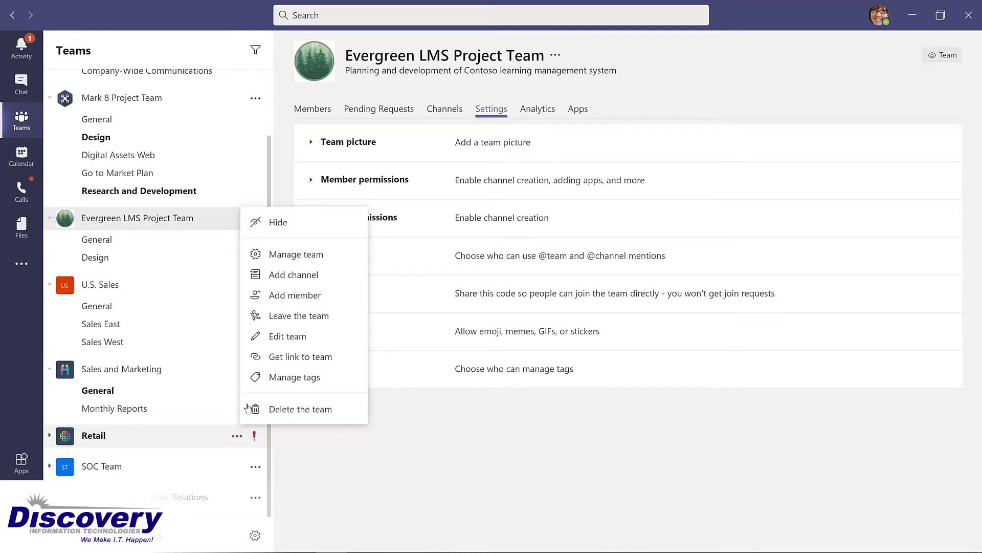
pyautogui.click(277, 223)
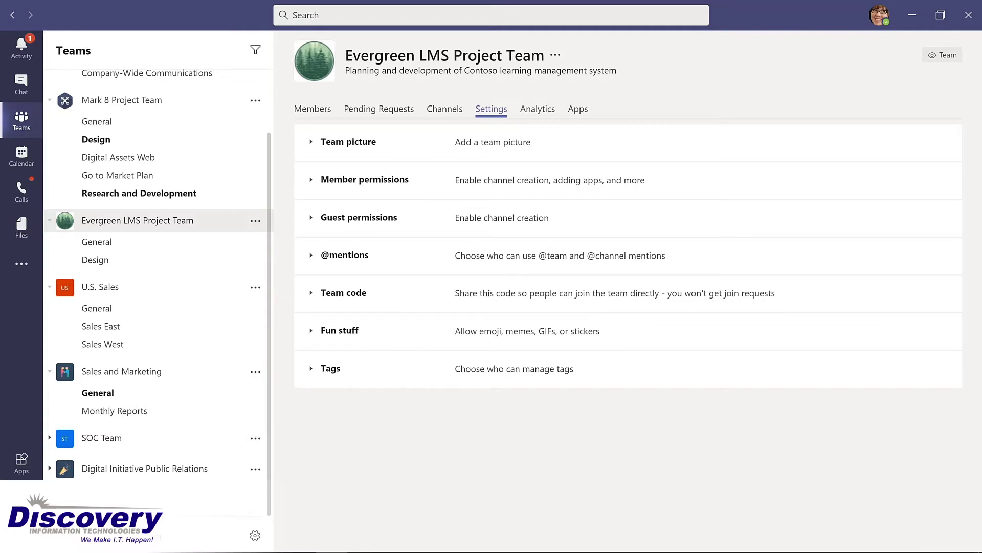
# Show the Retail team again from the hidden teams
pyautogui.scroll(-1, 158, 292)
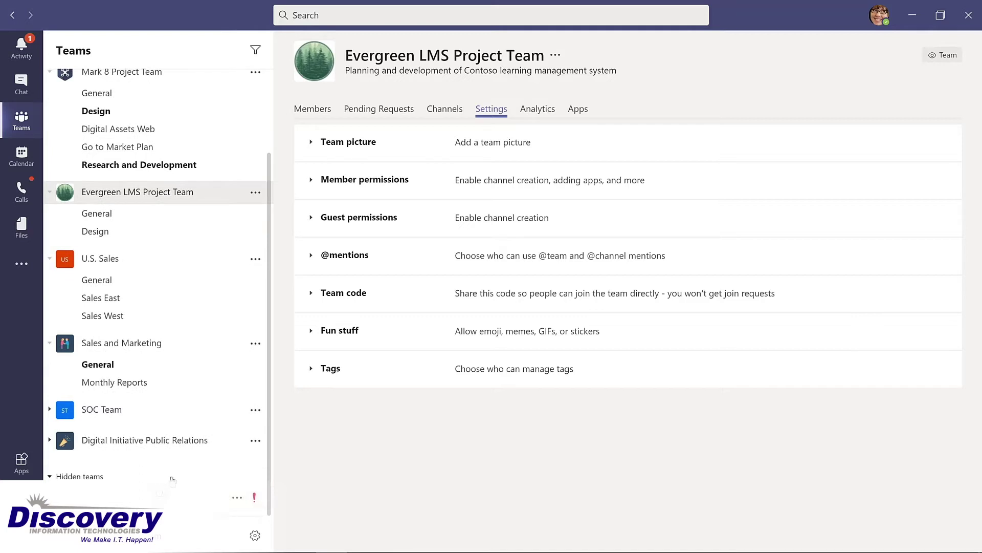
pyautogui.click(237, 499)
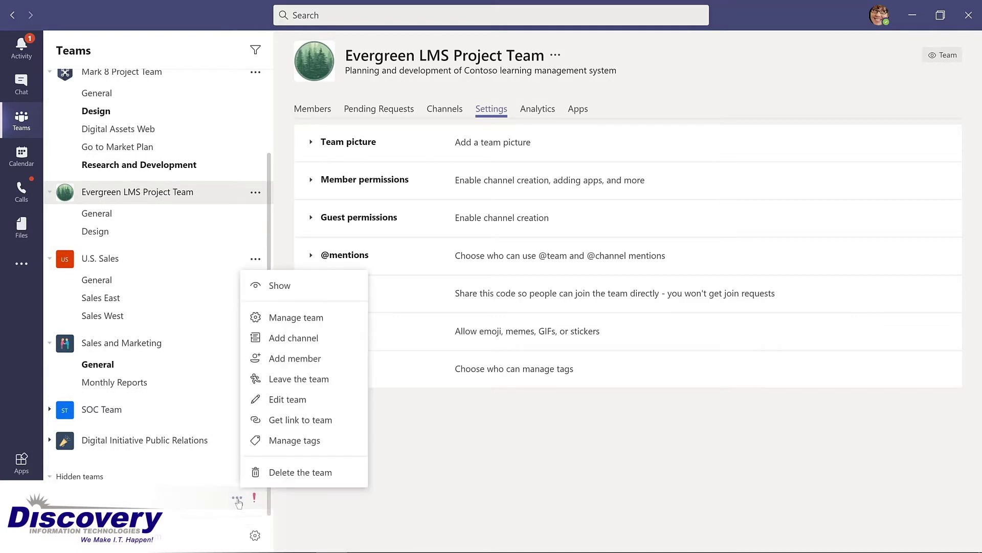
pyautogui.click(279, 287)
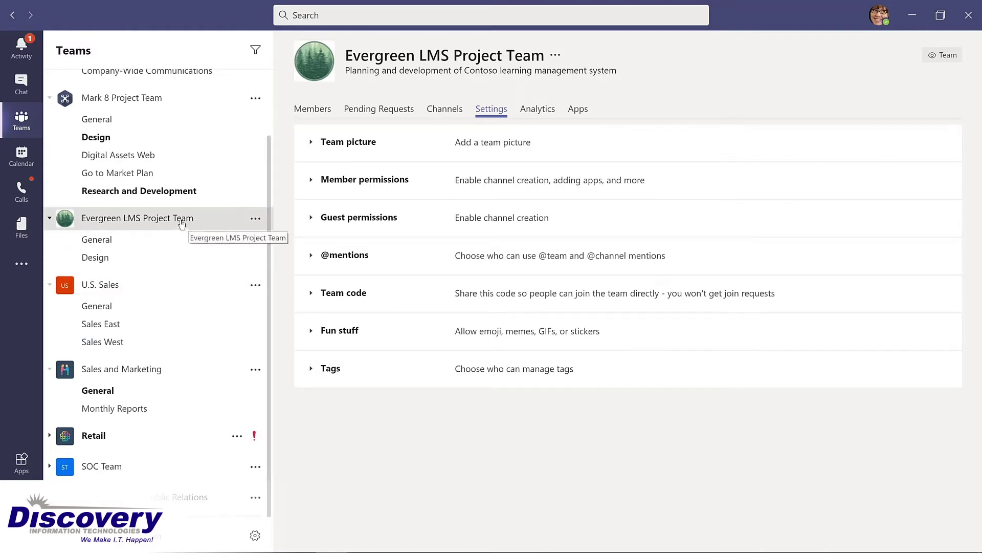
# Reorder the teams list so the Evergreen LMS Project Team sits directly above the Mark 8 Project Team
pyautogui.moveTo(181, 224); pyautogui.dragTo(174, 118)
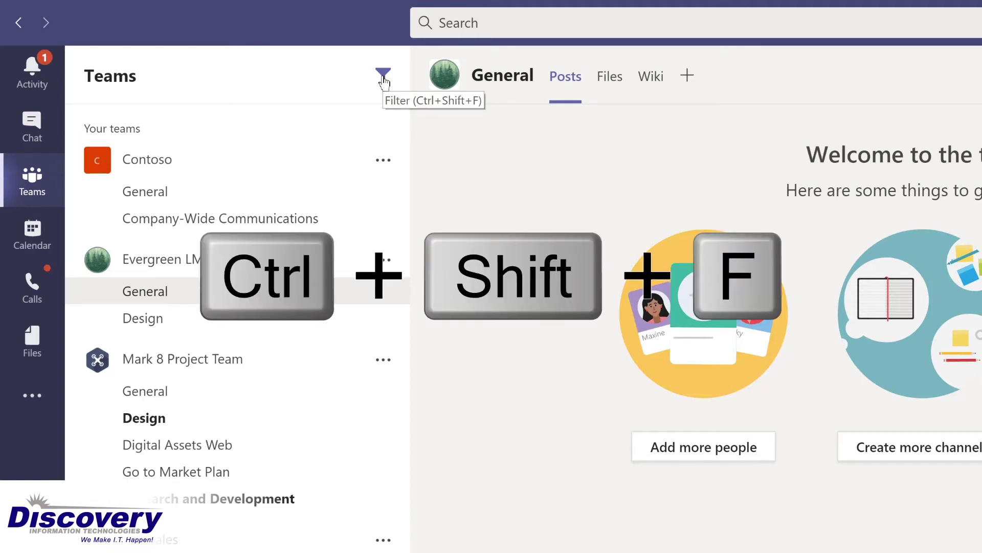
# Filter the teams and channels list by "marketing", then by "project"
pyautogui.hotkey('ctrl', 'shift', 'f')
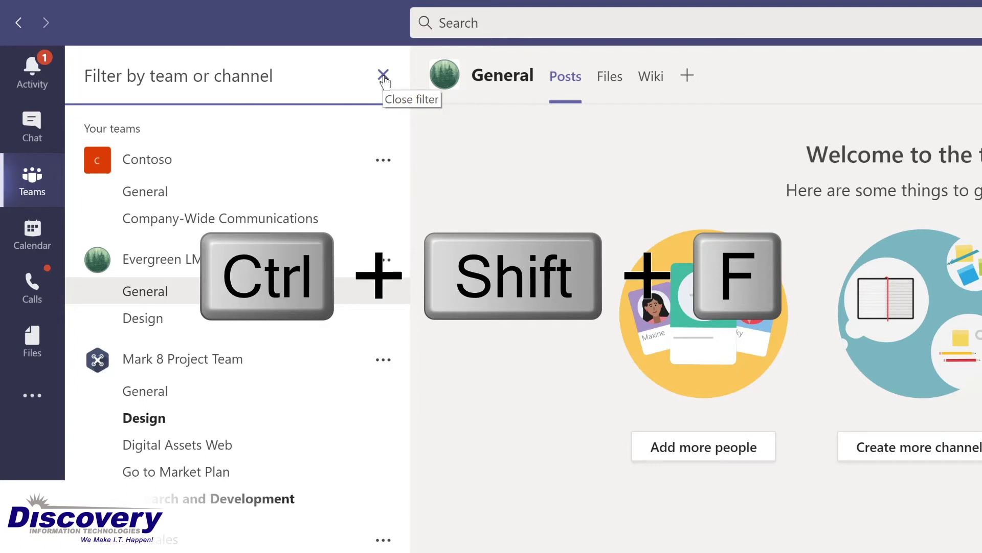
pyautogui.write('marketing')
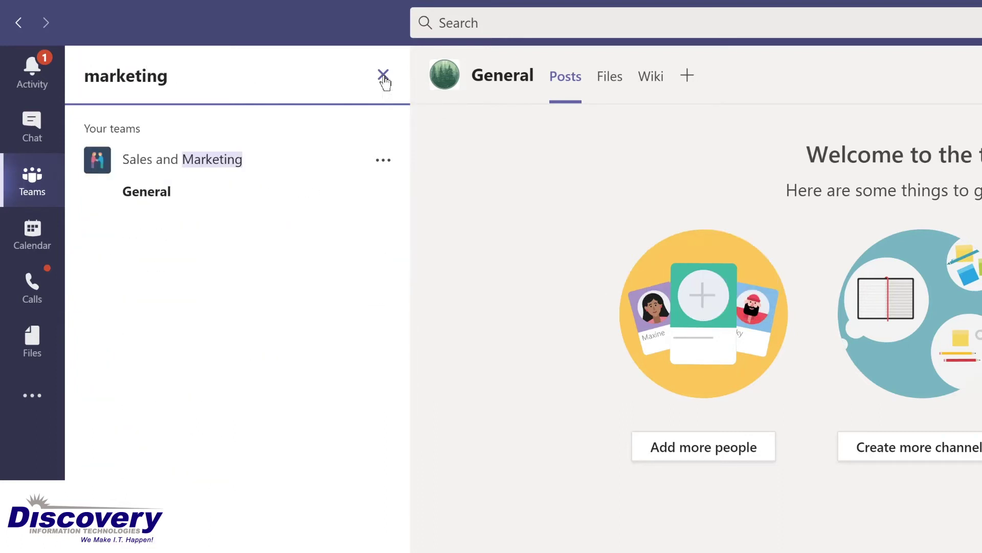
pyautogui.hotkey('ctrl', 'a')
pyautogui.write('proj')
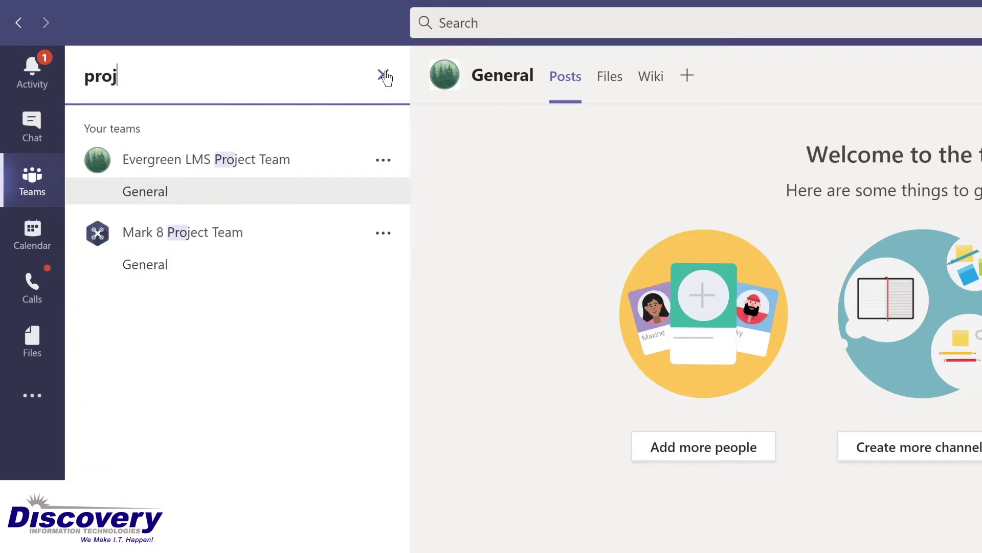
pyautogui.write('ect')
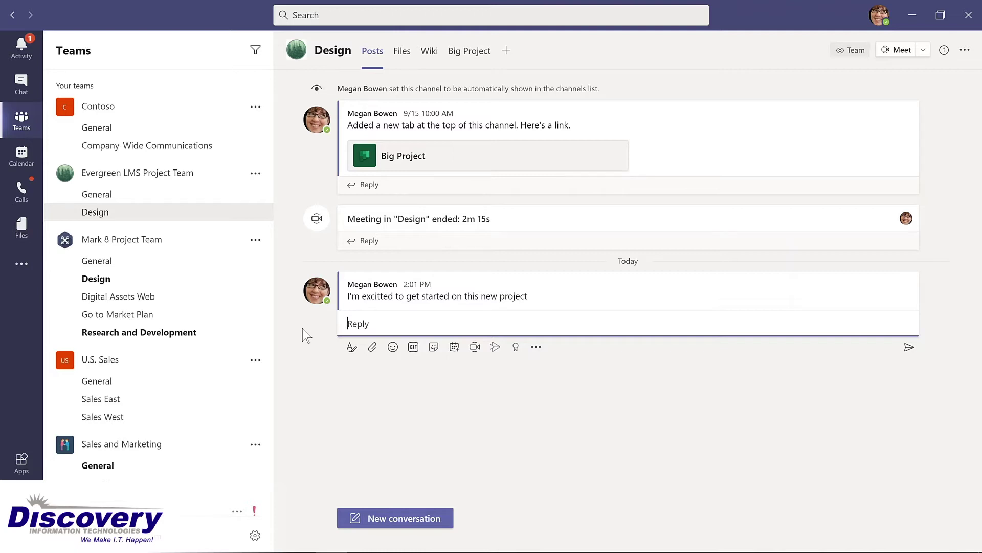
# Open the latest post in the Evergreen team's Design channel for editing and correct the misspelled word to "excited"
pyautogui.moveTo(402, 299)
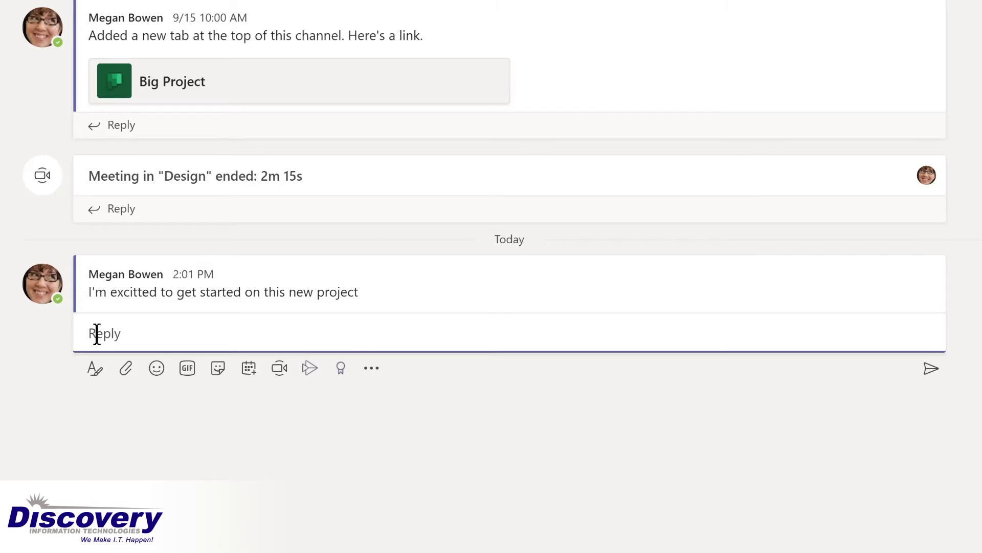
pyautogui.click(325, 286)
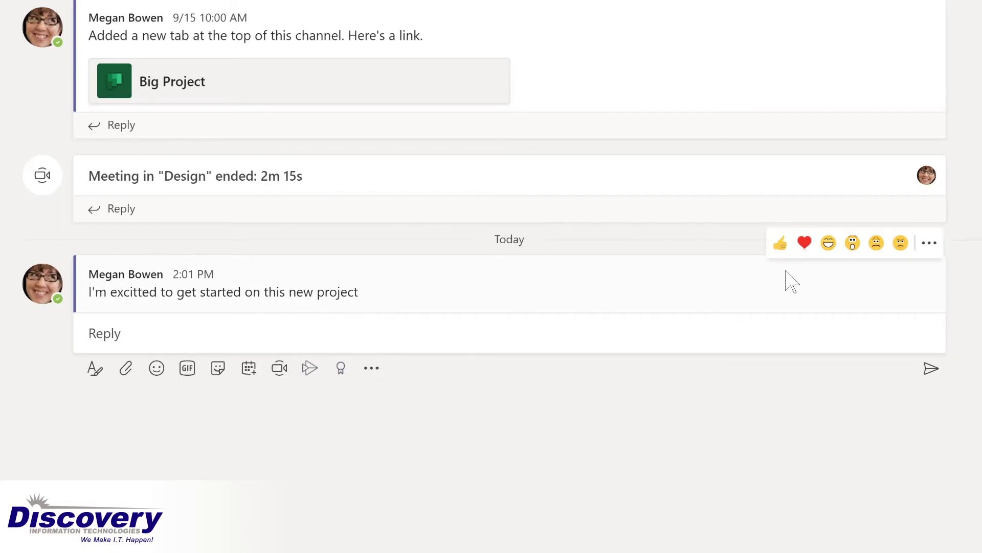
pyautogui.click(930, 249)
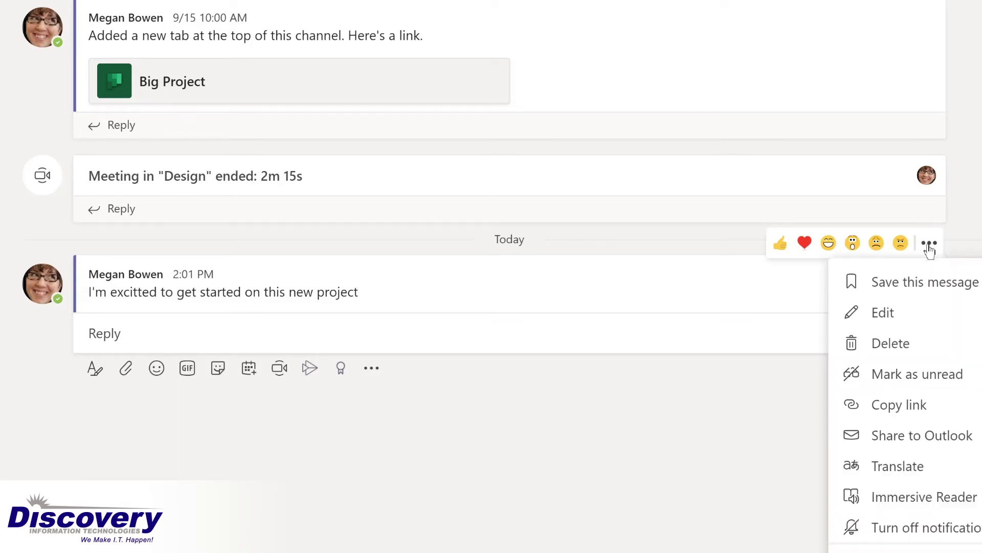
pyautogui.click(912, 314)
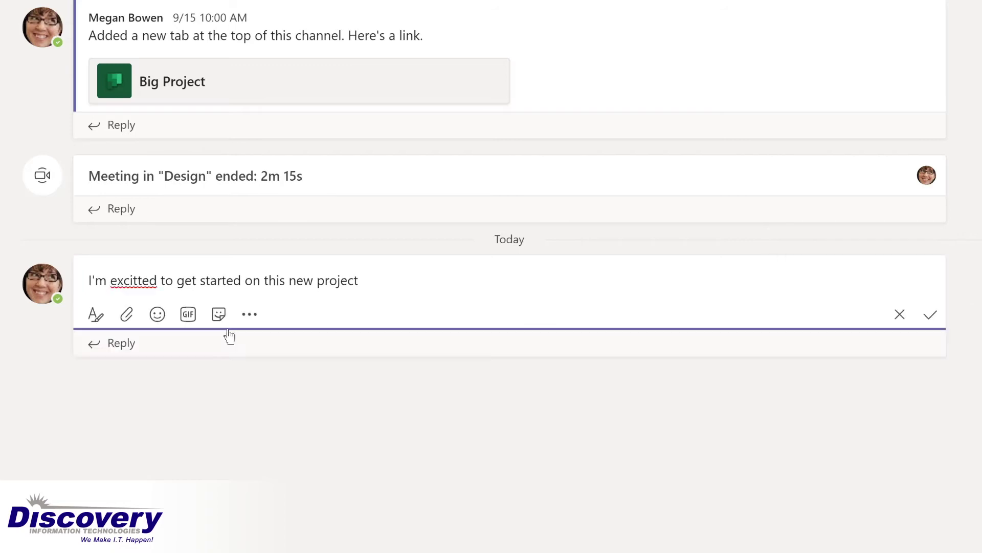
pyautogui.click(134, 280)
pyautogui.press('BackSpace')
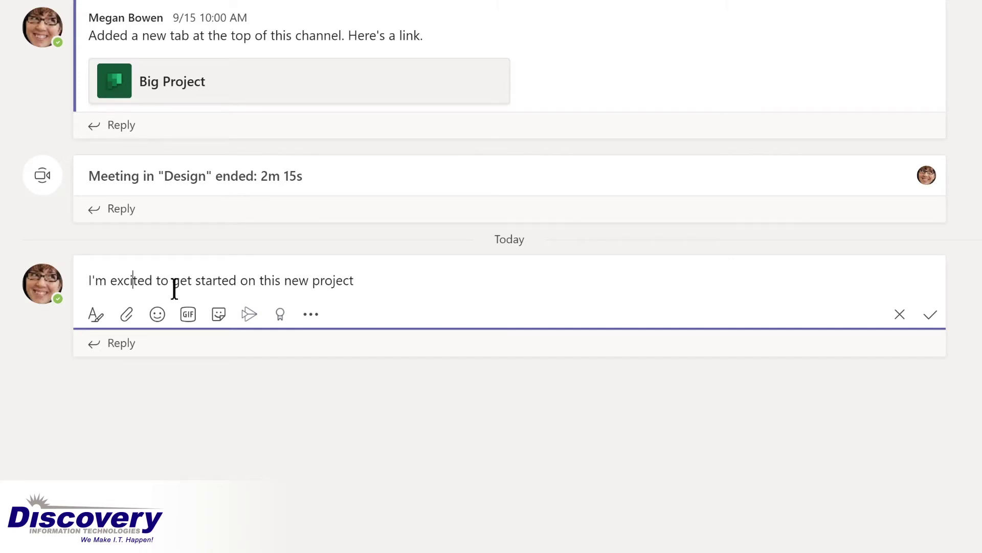
# Insert a mention of the Design channel, followed by a comma, at the start of the message
pyautogui.press('Home')
pyautogui.write('@')
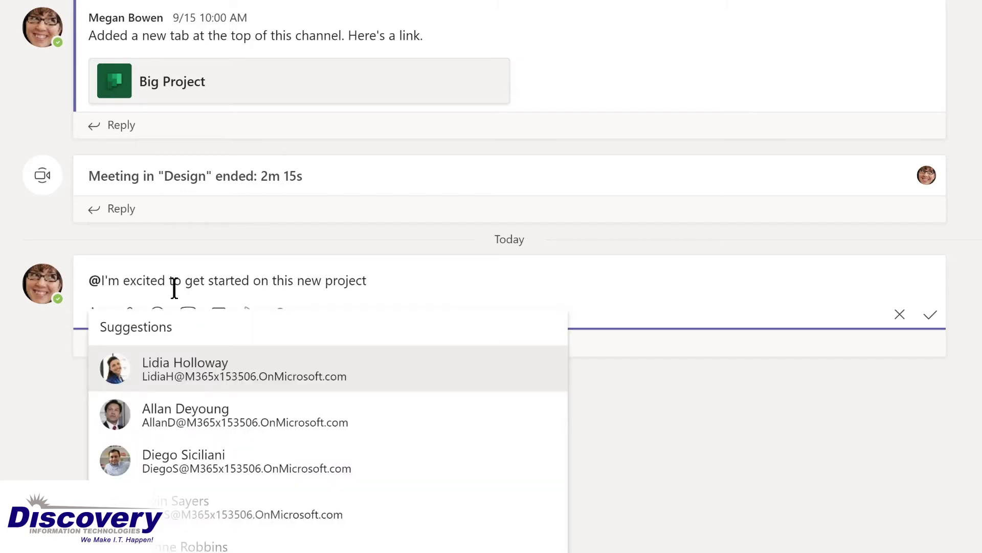
pyautogui.write('de')
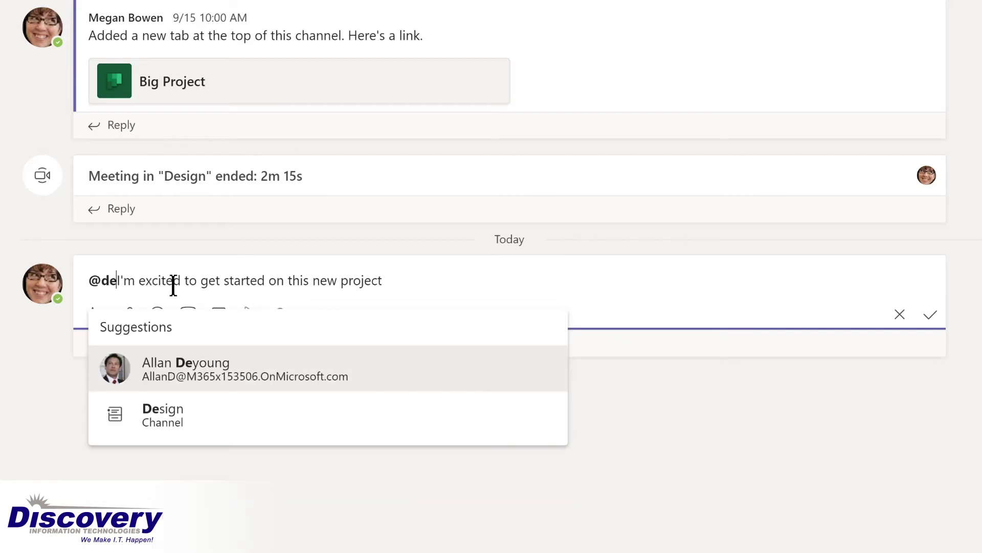
pyautogui.click(159, 416)
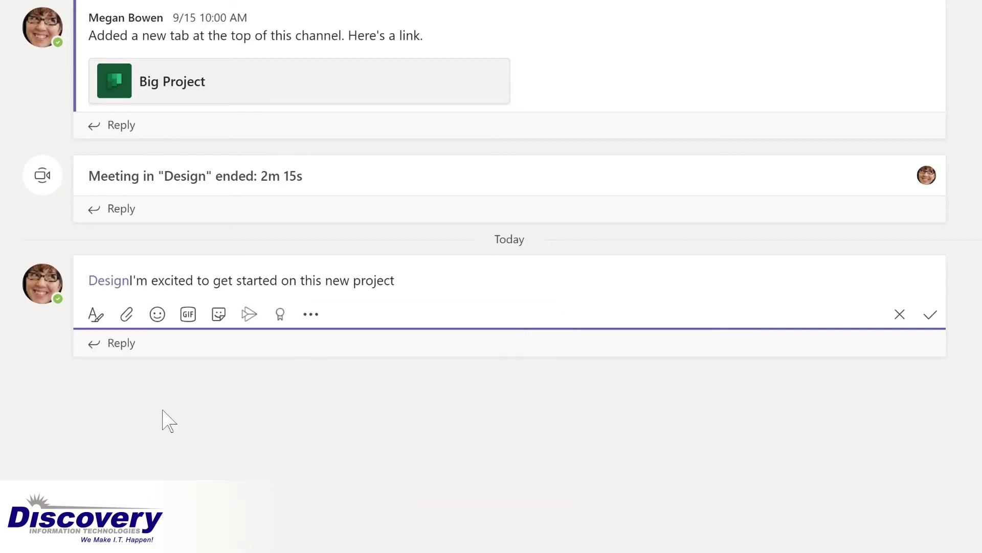
pyautogui.write(',')
# Add "LMS" before "project", end the message with an exclamation mark, and save the edited post
pyautogui.click(357, 281)
pyautogui.write('LMS')
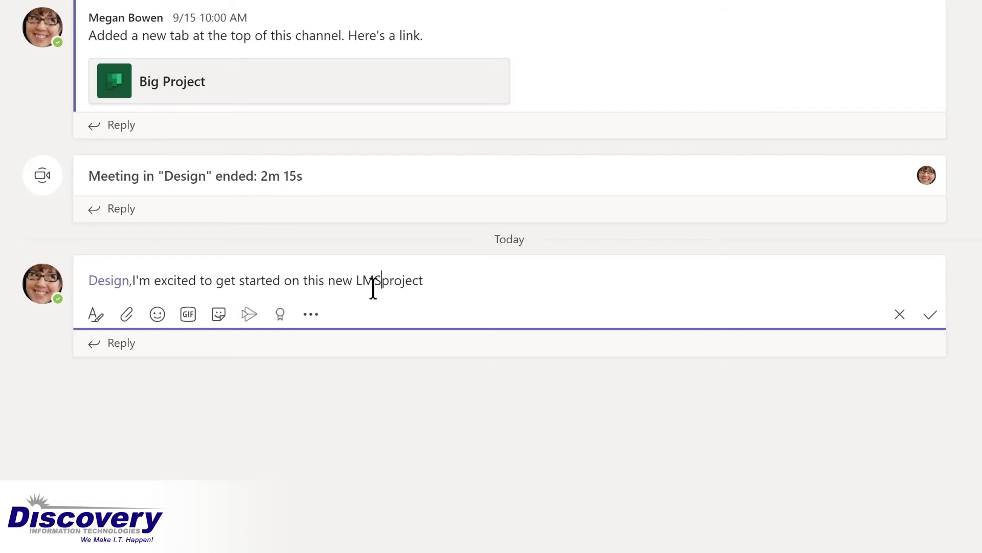
pyautogui.press('End')
pyautogui.write('!')
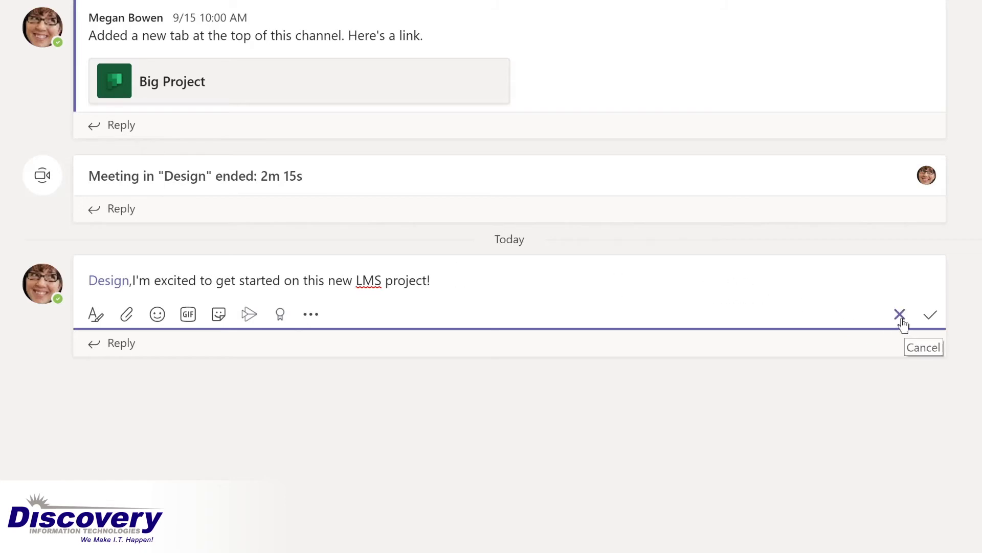
pyautogui.click(931, 320)
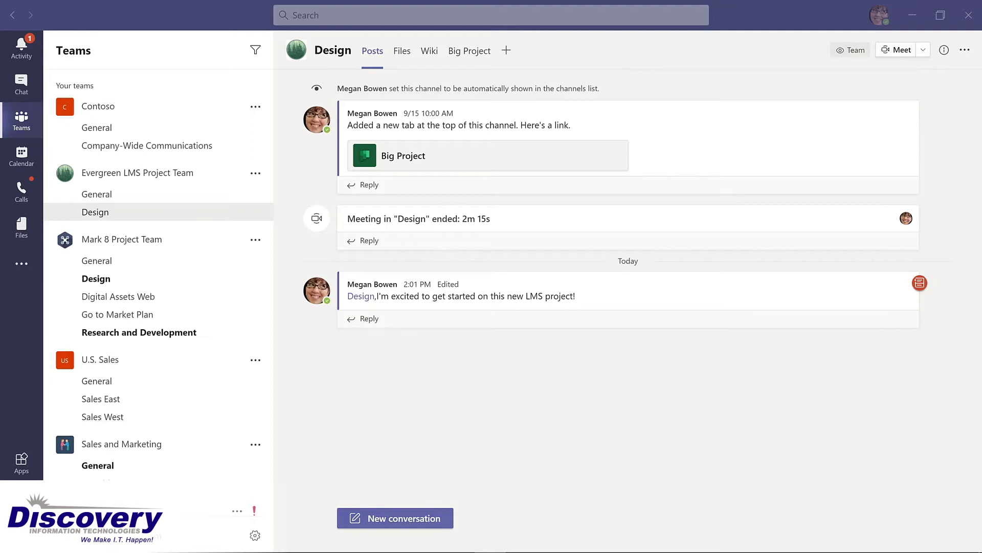
# Create a private channel named "Budget and Financials" in the Evergreen LMS Project Team
pyautogui.click(256, 176)
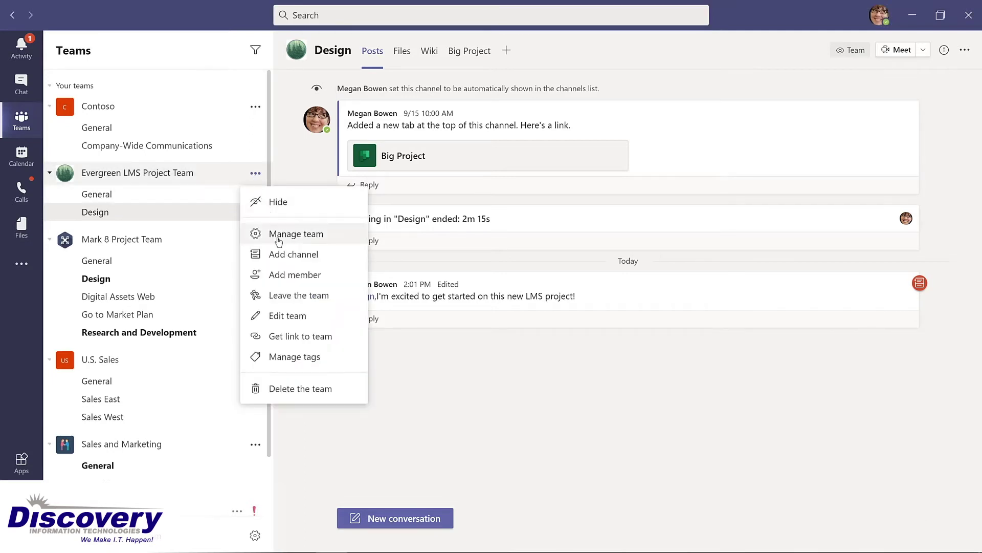
pyautogui.click(285, 255)
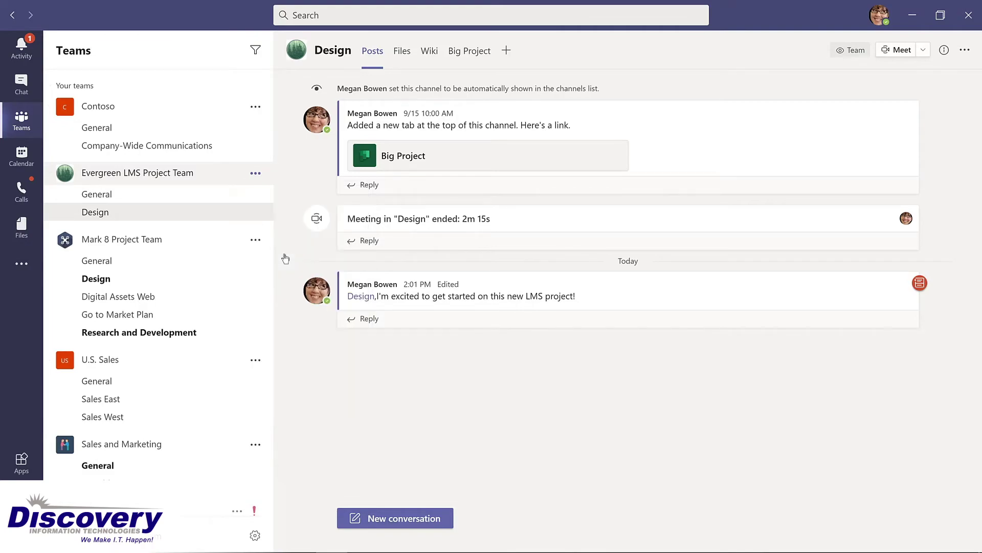
pyautogui.write('Budget and Financials')
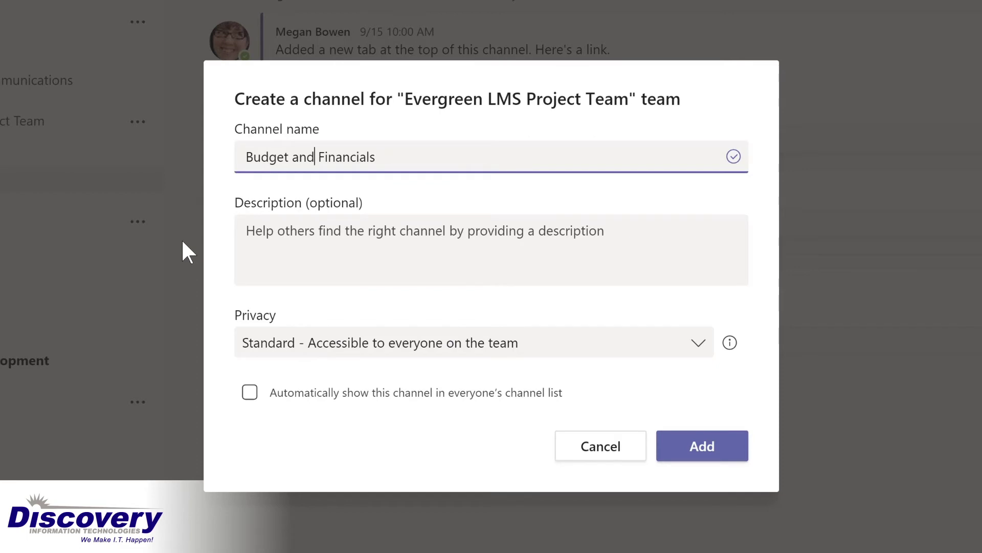
pyautogui.click(699, 347)
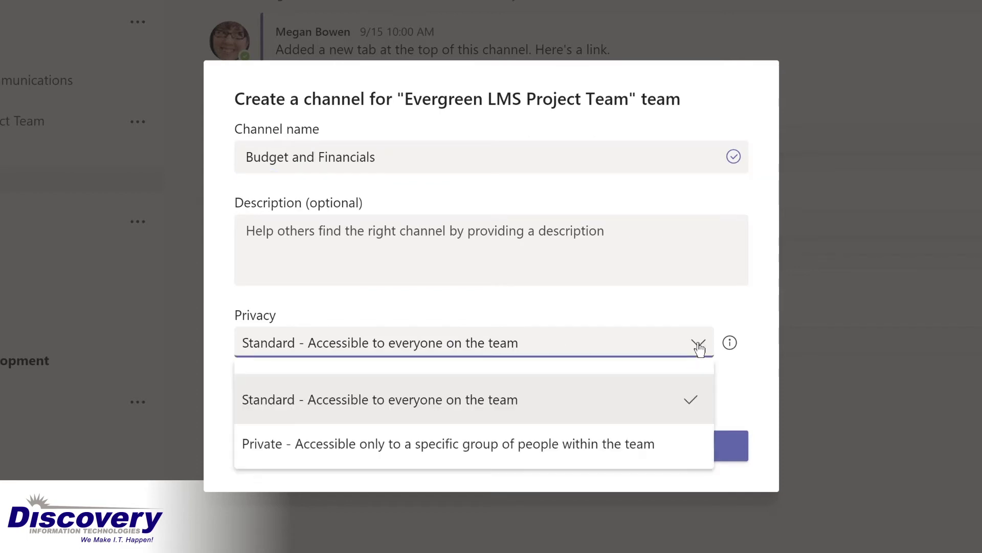
pyautogui.click(453, 443)
pyautogui.click(688, 454)
# Add the product manager and the director as members of the Budget and Financials channel
pyautogui.write('lidia')
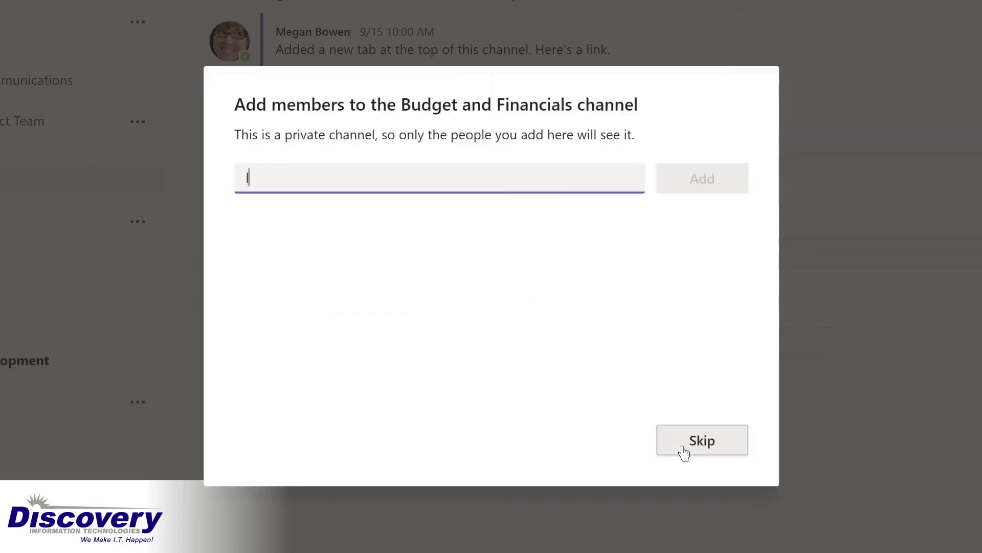
pyautogui.press('Return')
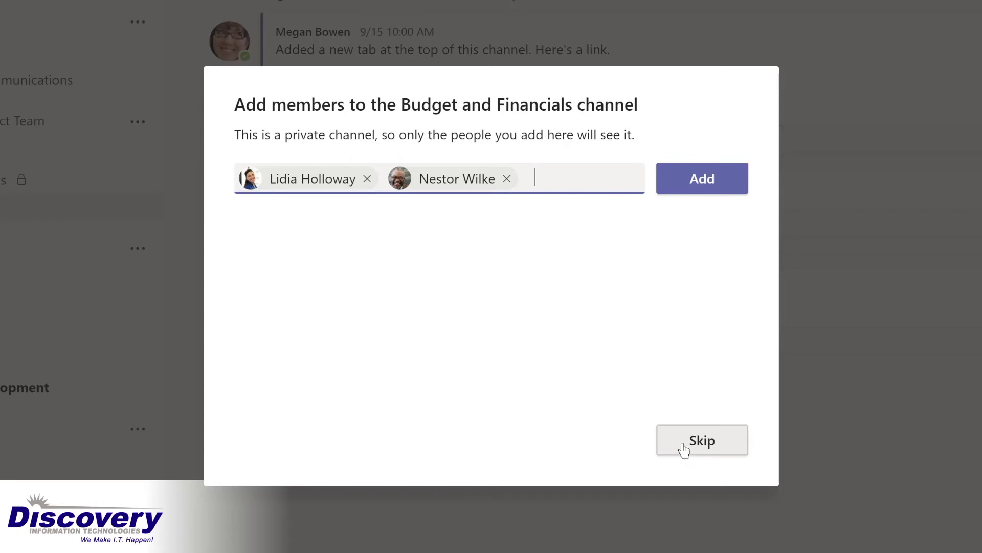
pyautogui.click(689, 180)
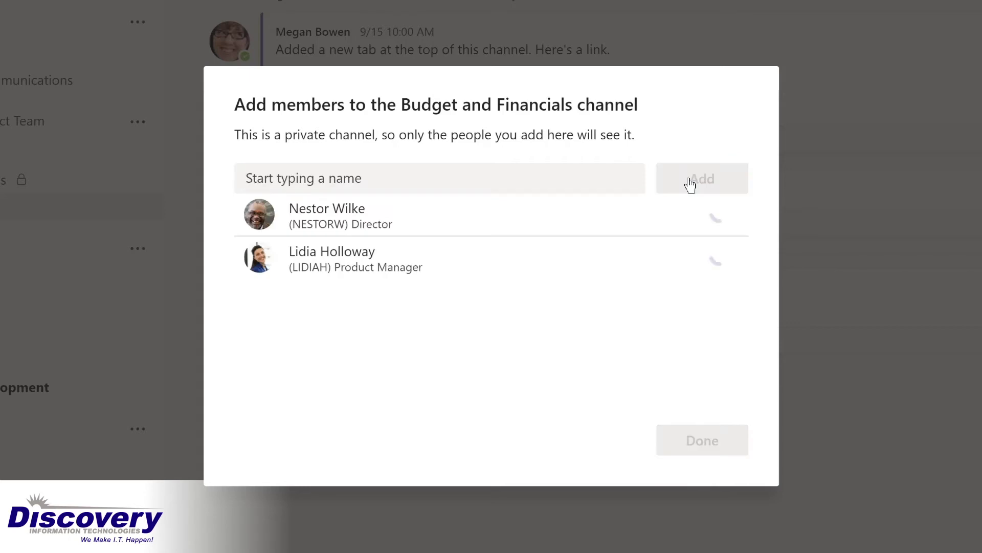
# Set both new members of the Budget and Financials channel to Owner and finish adding members
pyautogui.click(690, 219)
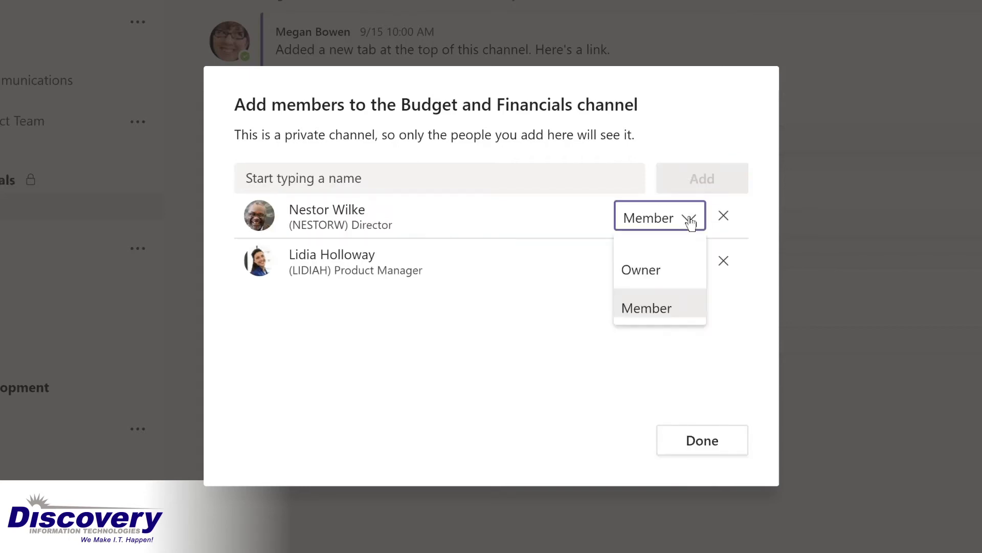
pyautogui.click(657, 266)
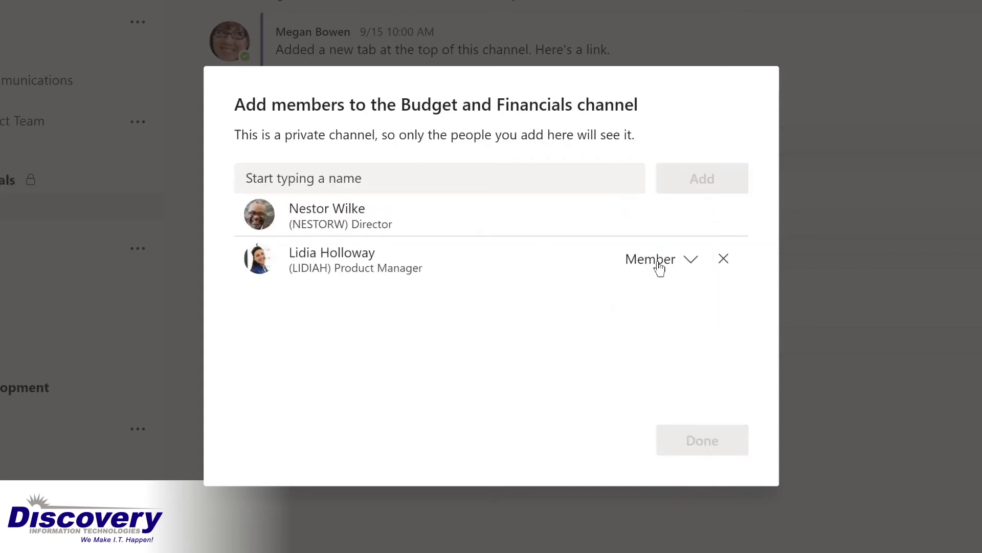
pyautogui.click(690, 265)
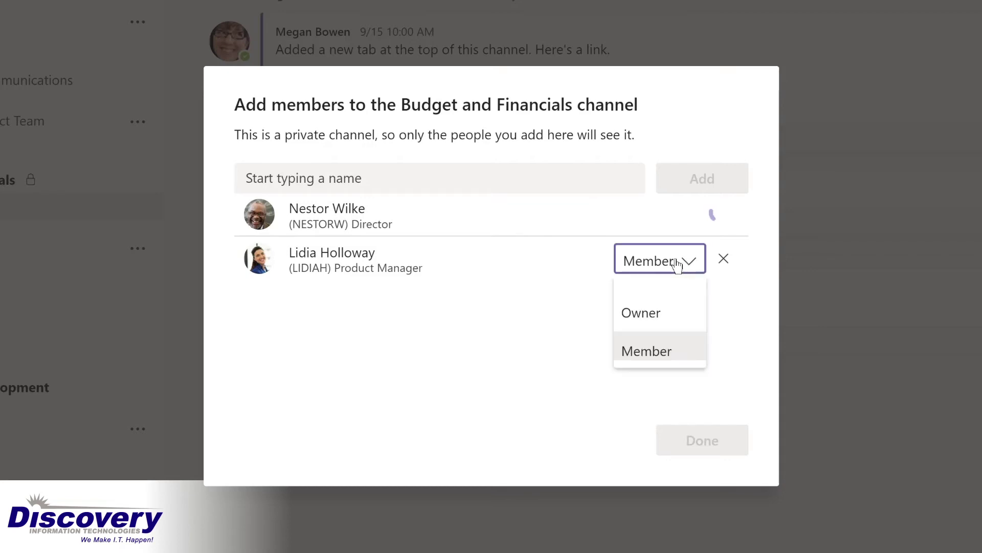
pyautogui.click(644, 311)
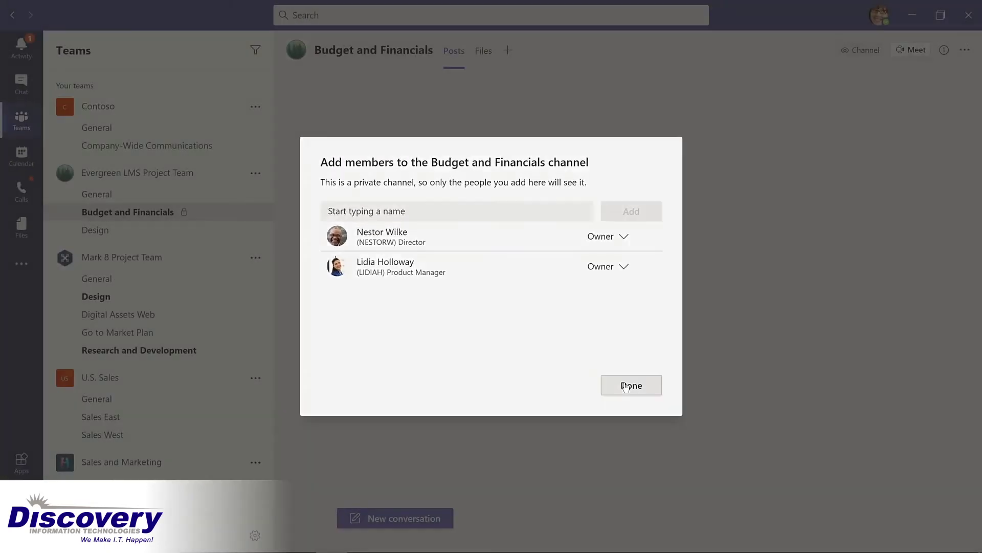
pyautogui.click(625, 386)
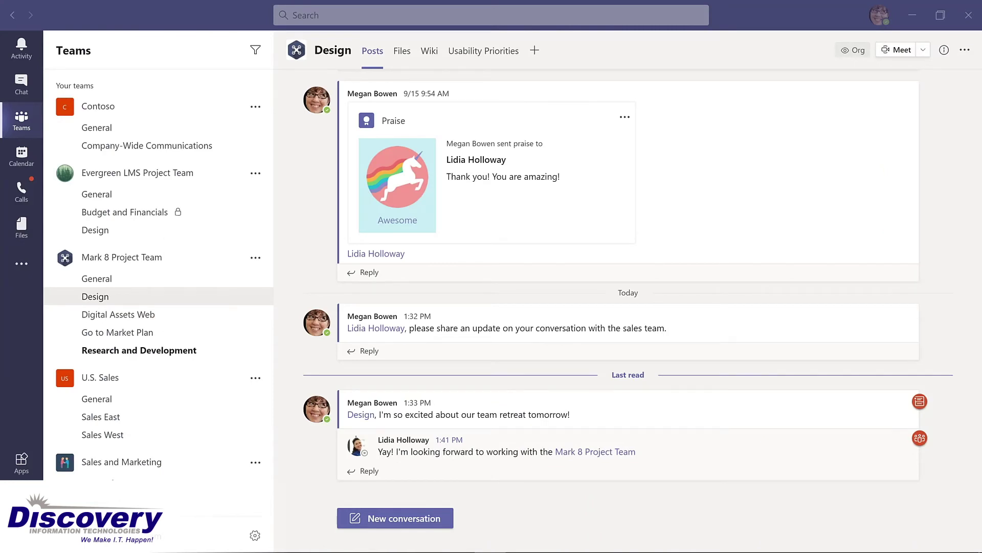
# Make the Contoso Marketing Principles-2021 file a tab in the Mark 8 Design channel, and view it alongside the Usability Priorities tab
pyautogui.click(403, 53)
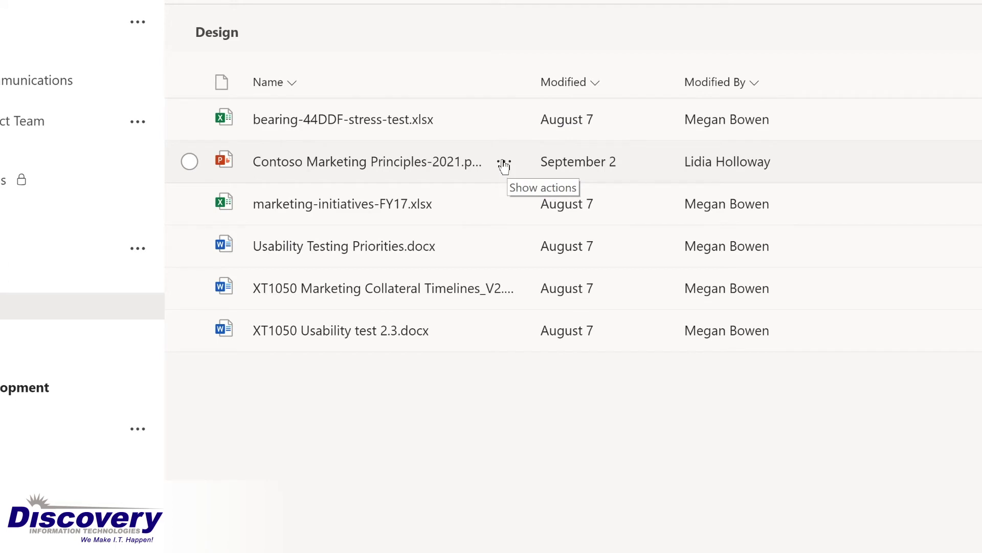
pyautogui.click(504, 163)
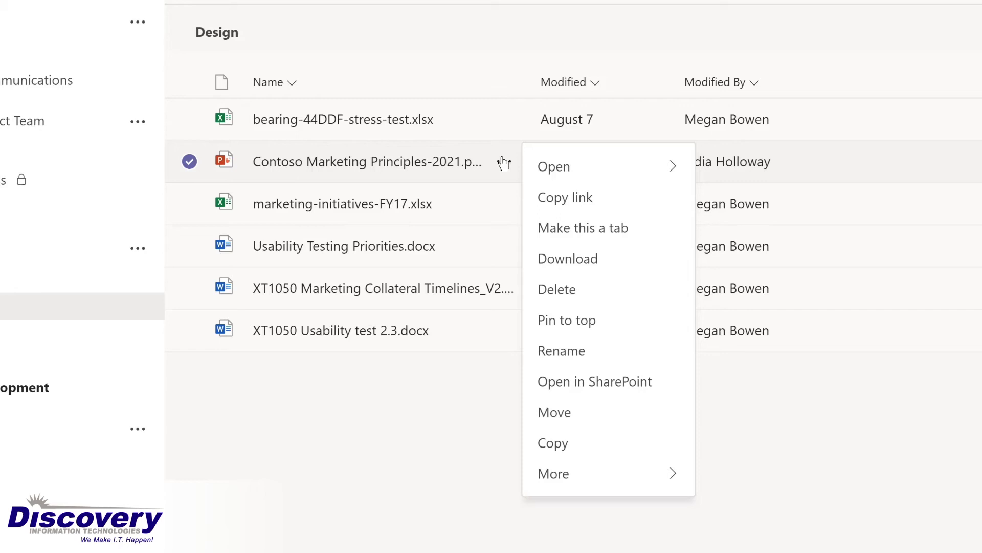
pyautogui.click(579, 236)
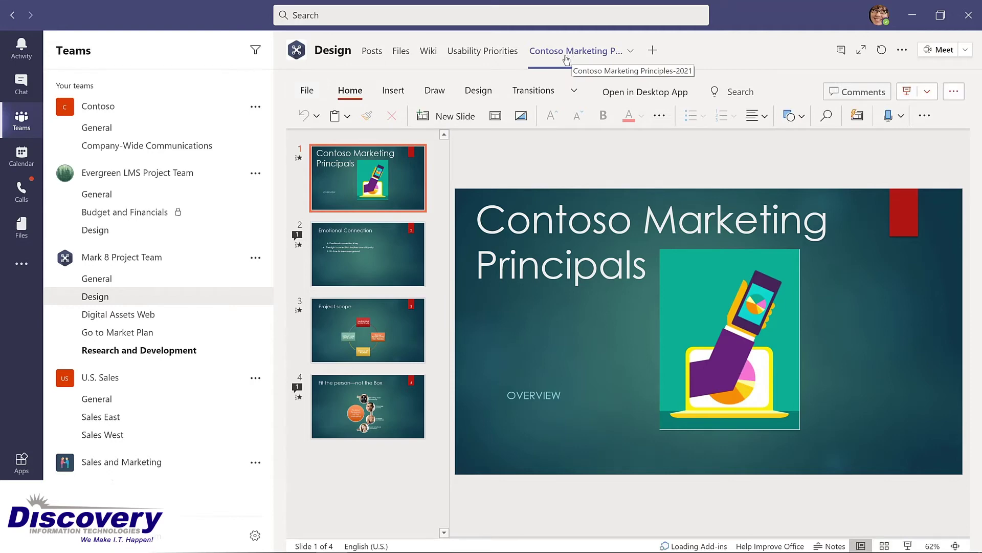
pyautogui.click(467, 51)
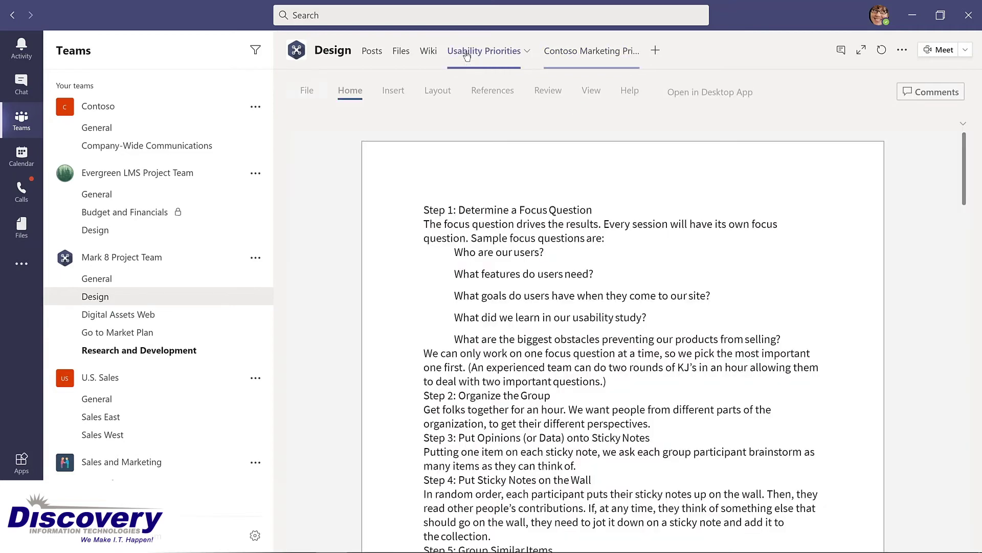
pyautogui.click(613, 59)
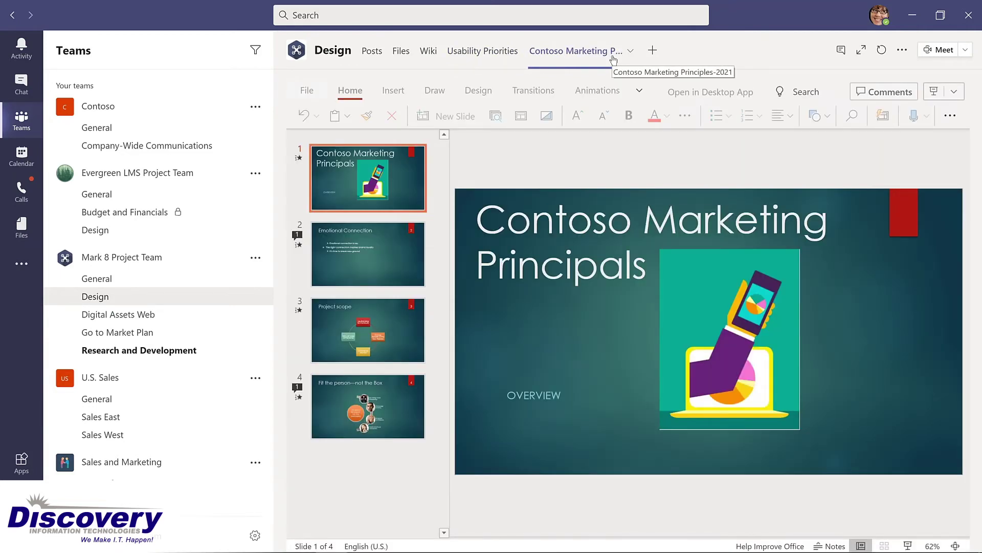
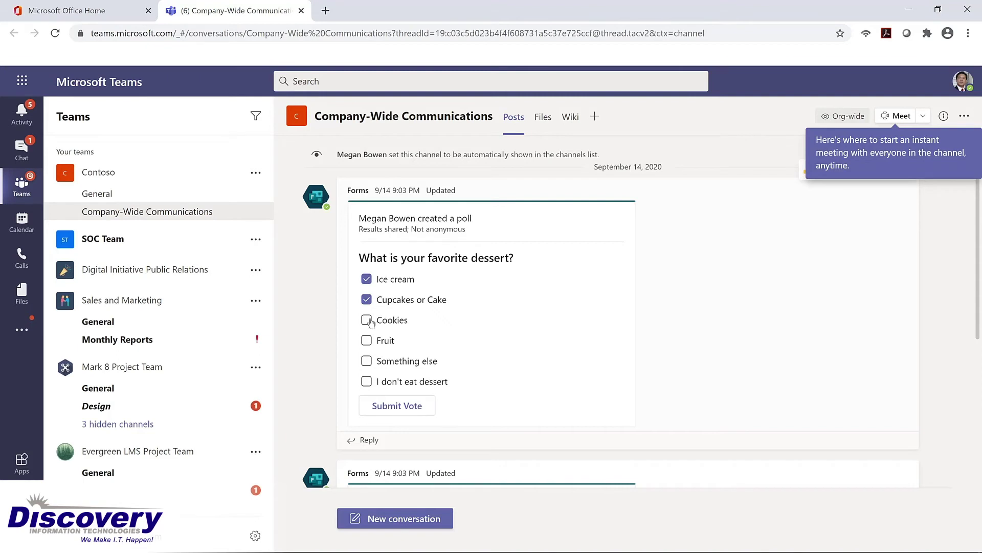
# Add Cookies to the selected answers in the favorite dessert poll and submit the vote
pyautogui.click(371, 321)
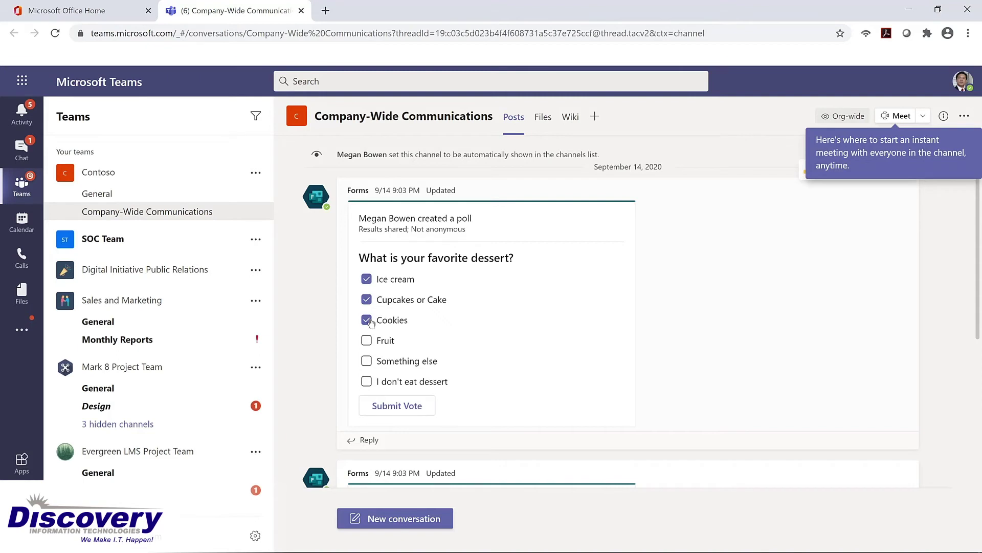
pyautogui.click(399, 406)
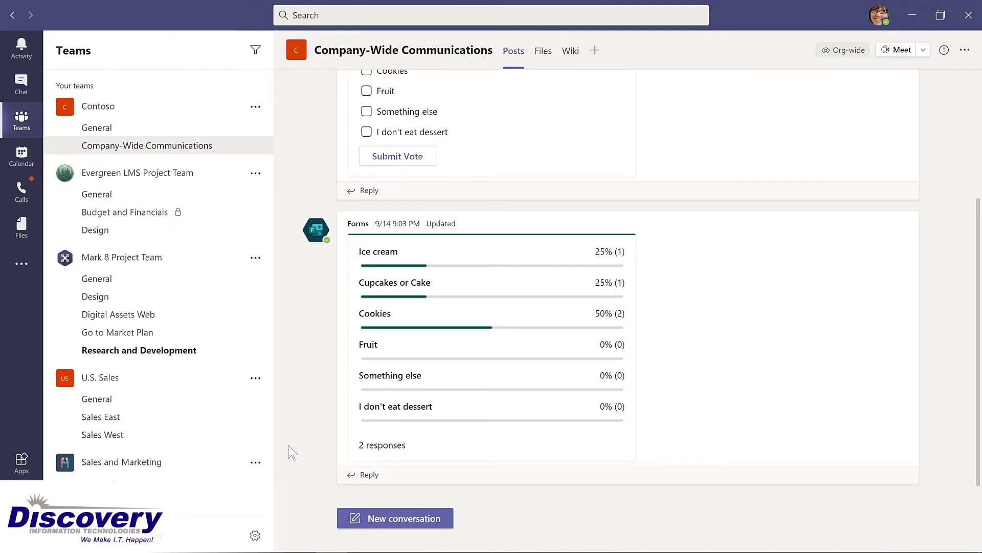
# Start a new Forms poll in the Company-Wide Communications channel with the question "How much do you like Microsoft Teams?"
pyautogui.click(401, 518)
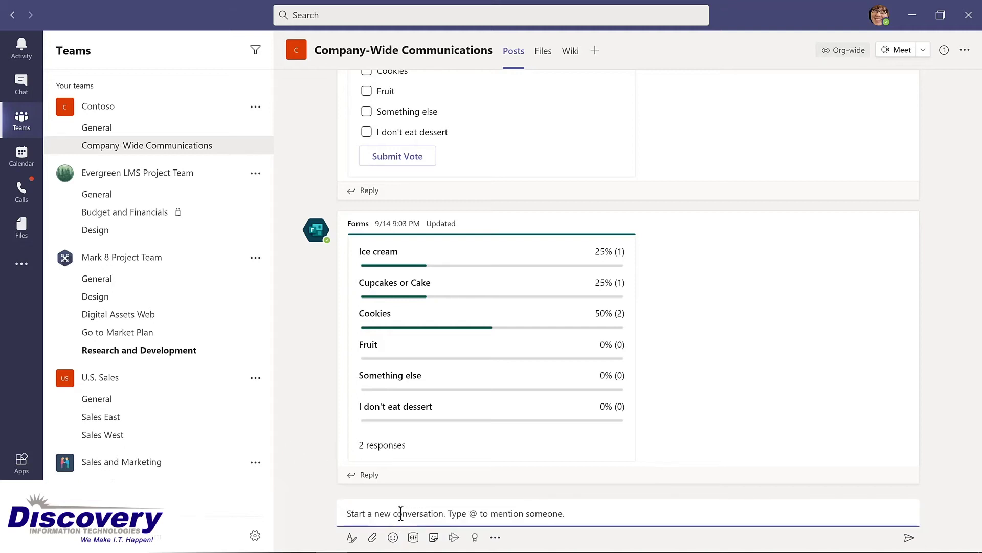
pyautogui.click(495, 538)
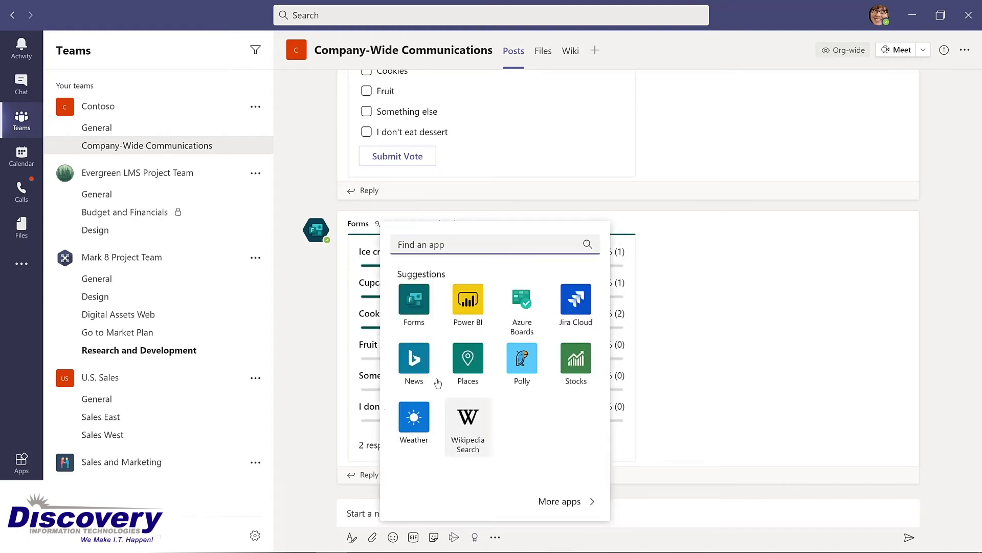
pyautogui.click(416, 302)
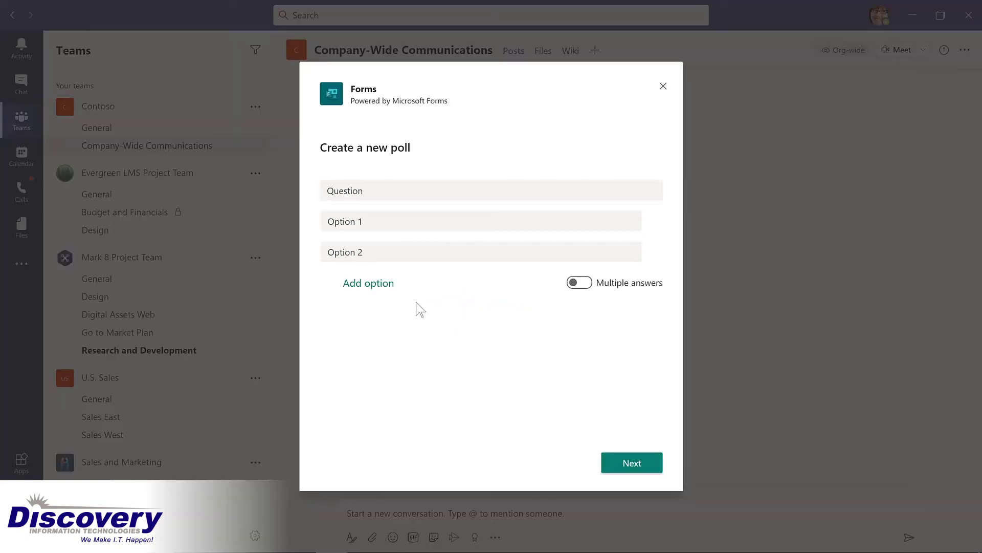
pyautogui.click(375, 190)
pyautogui.write('Ho')
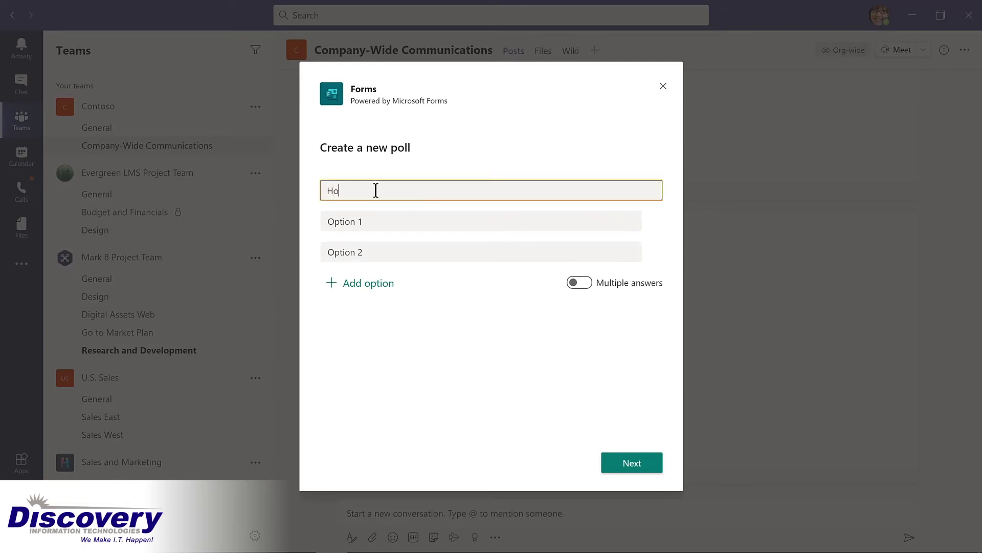
pyautogui.write('w much do you like Microsoft Teams?')
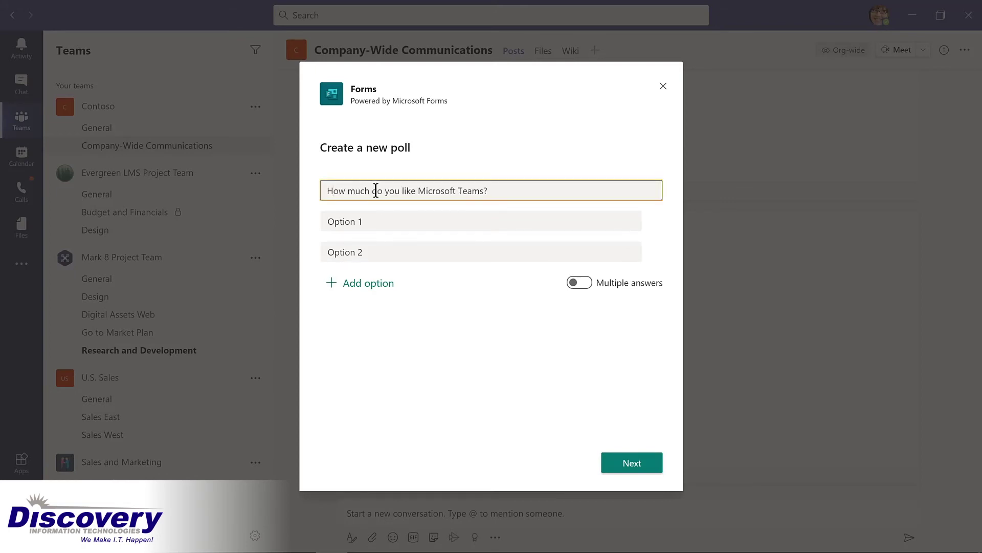
# Enter "Teams is amazing!" and "Such a big time saver!" as the poll options and send the poll to the channel
pyautogui.press('Tab')
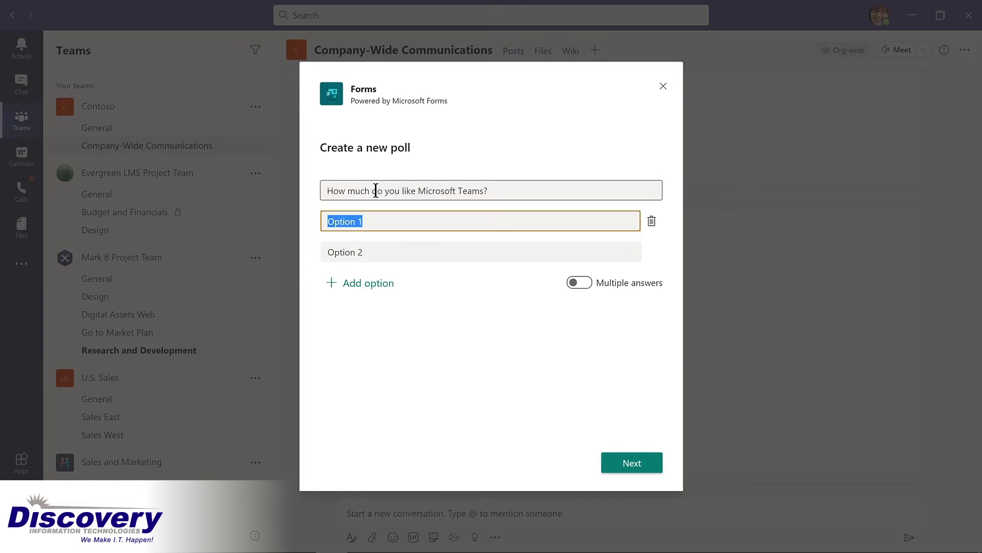
pyautogui.write('Teams is amazing!')
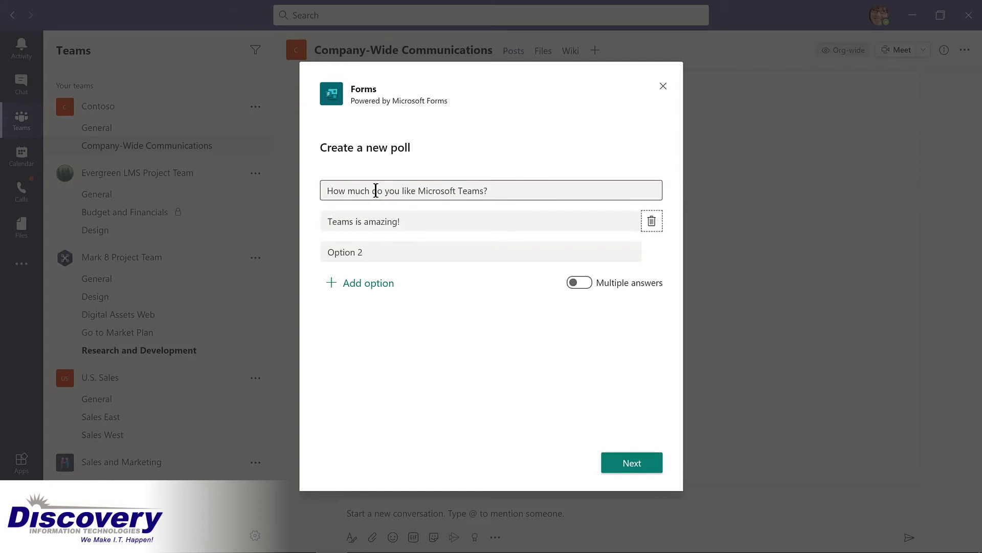
pyautogui.press('Tab')
pyautogui.write('Such a big time saver!')
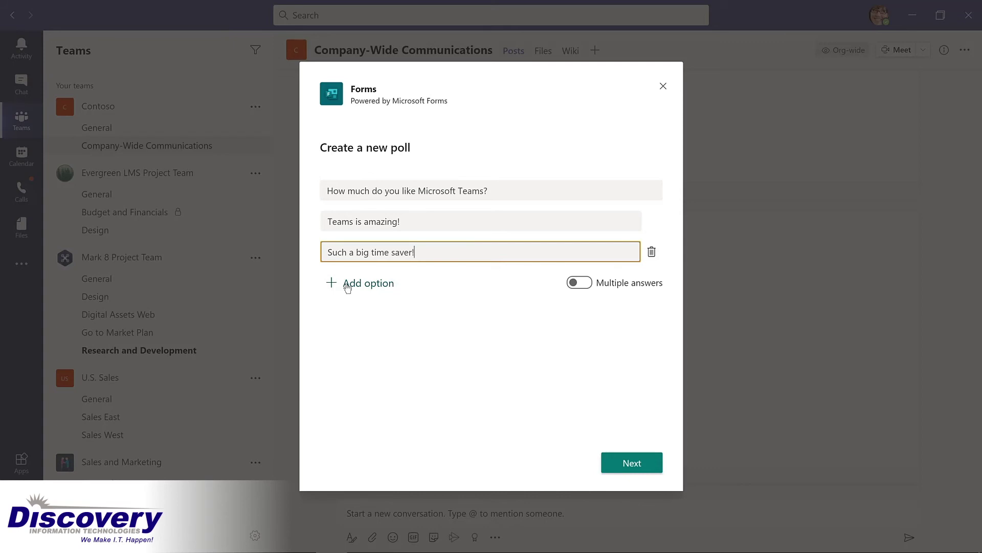
pyautogui.click(625, 467)
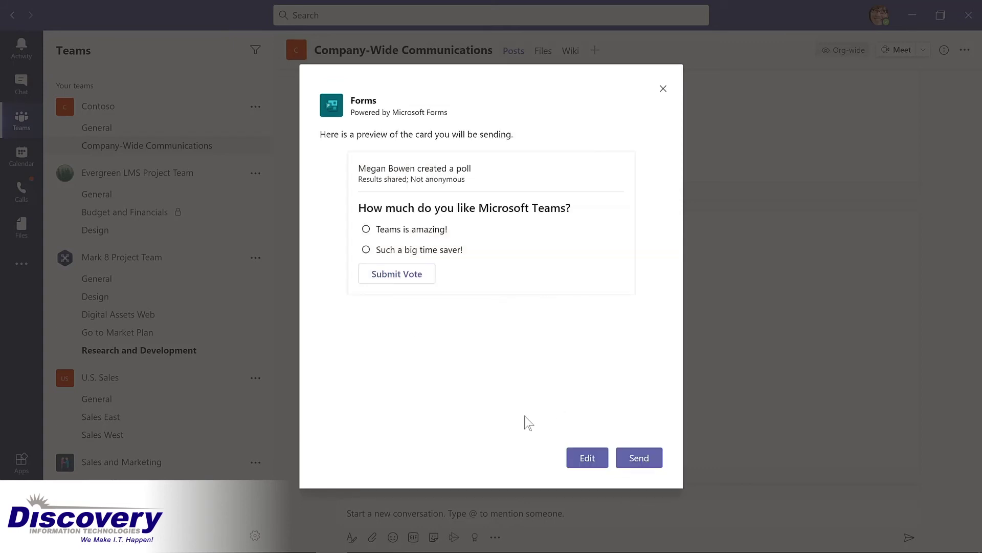
pyautogui.click(639, 462)
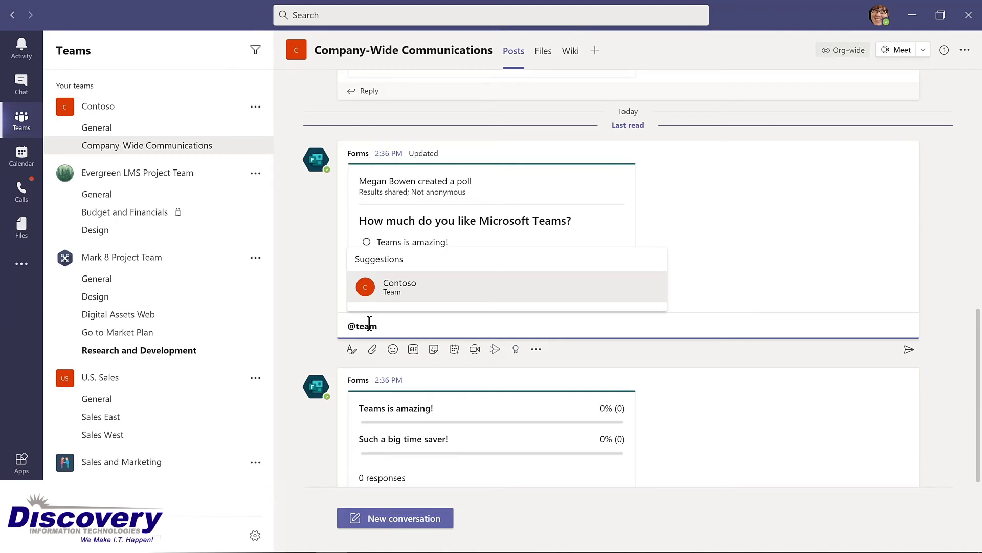
# Reply to the Microsoft Teams poll, mentioning the Contoso team, with "Please complete this poll by Friday!"
pyautogui.press('Return')
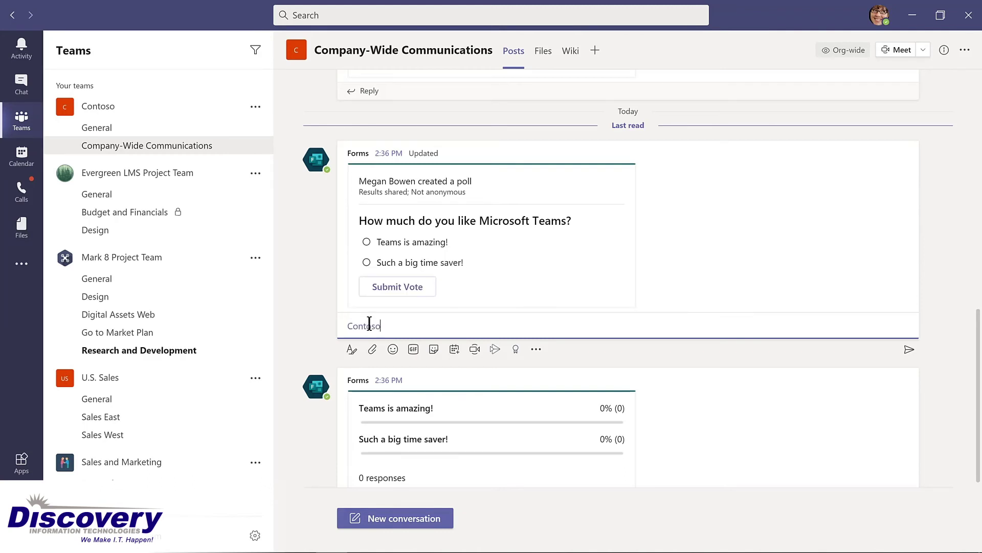
pyautogui.write('Please complete this poll by Friday!')
pyautogui.press('Return')
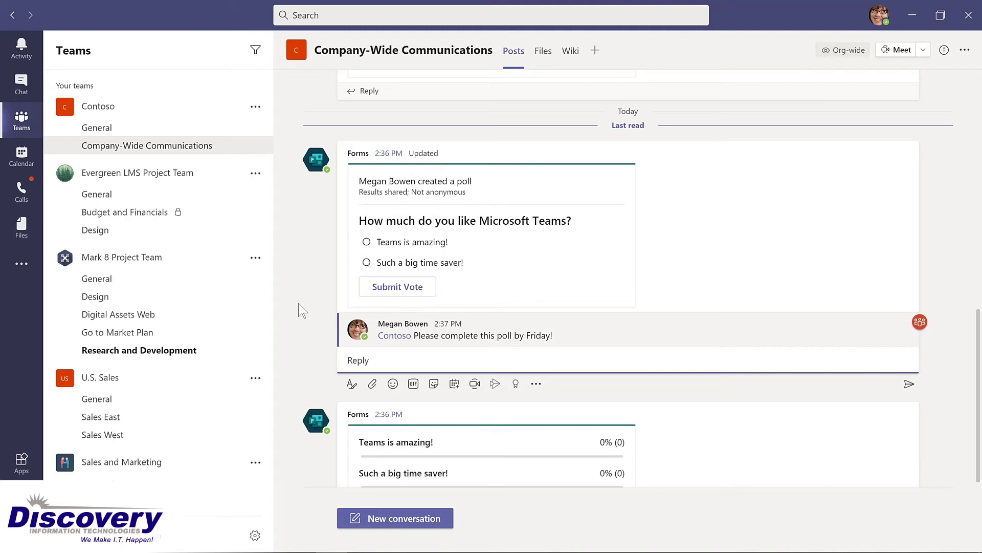
# Choose the Dark theme in the general settings and close the settings
pyautogui.click(880, 17)
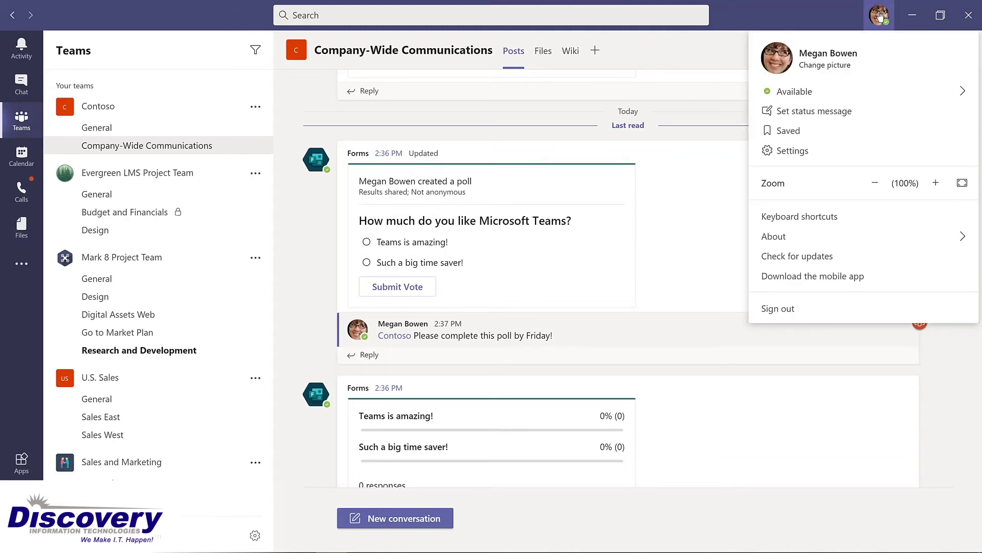
pyautogui.click(793, 151)
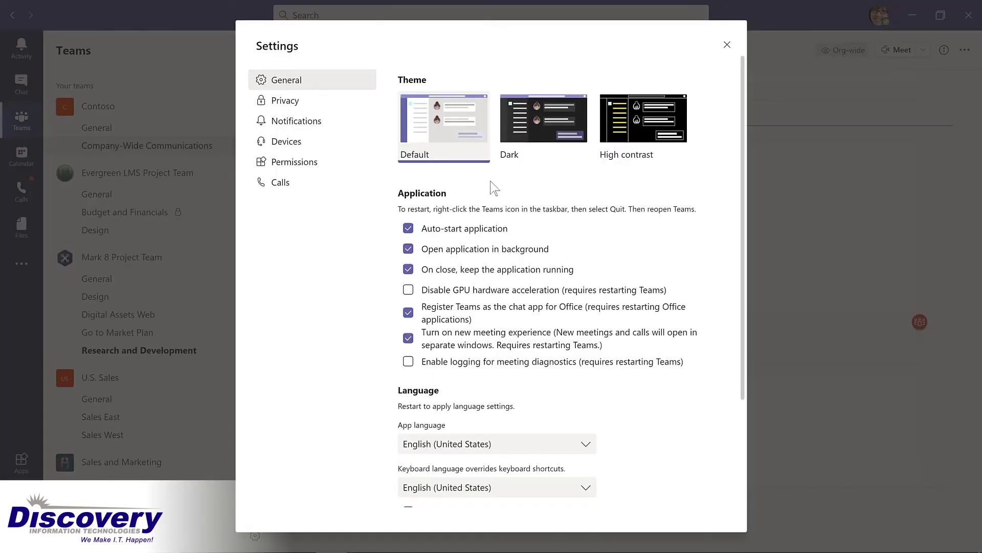
pyautogui.click(544, 120)
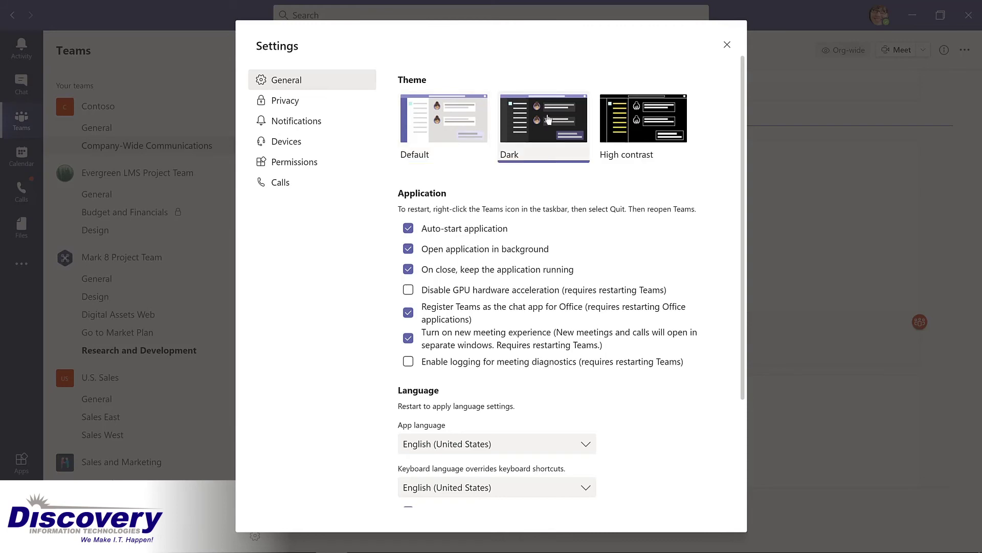
pyautogui.click(727, 45)
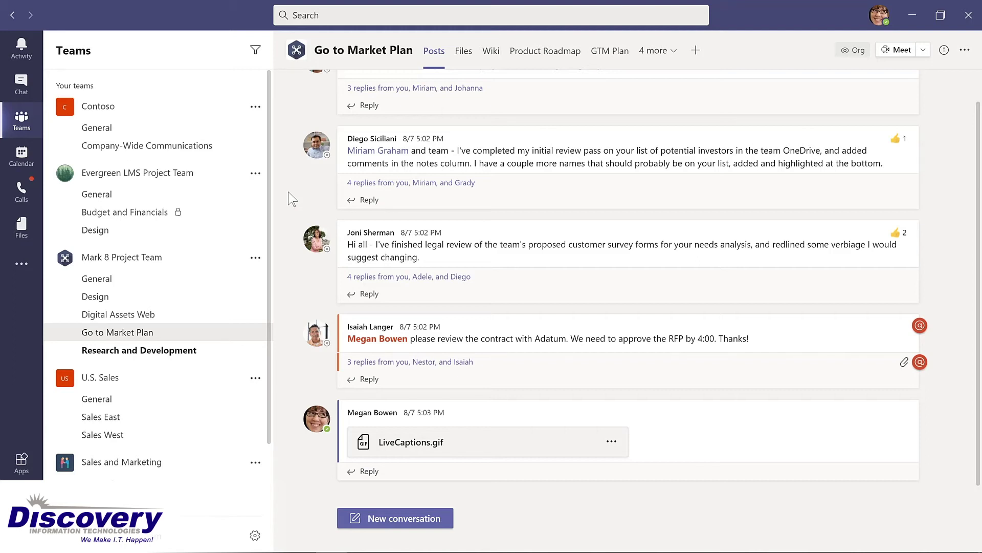
# Save the Go to Market Plan posts about the potential investors review and the legal review of the customer survey forms
pyautogui.moveTo(703, 149)
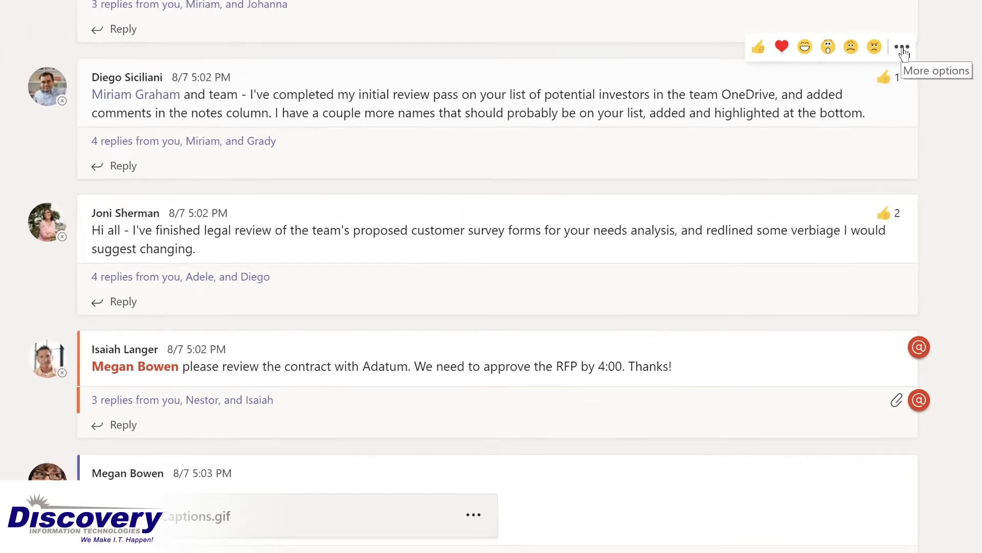
pyautogui.click(908, 119)
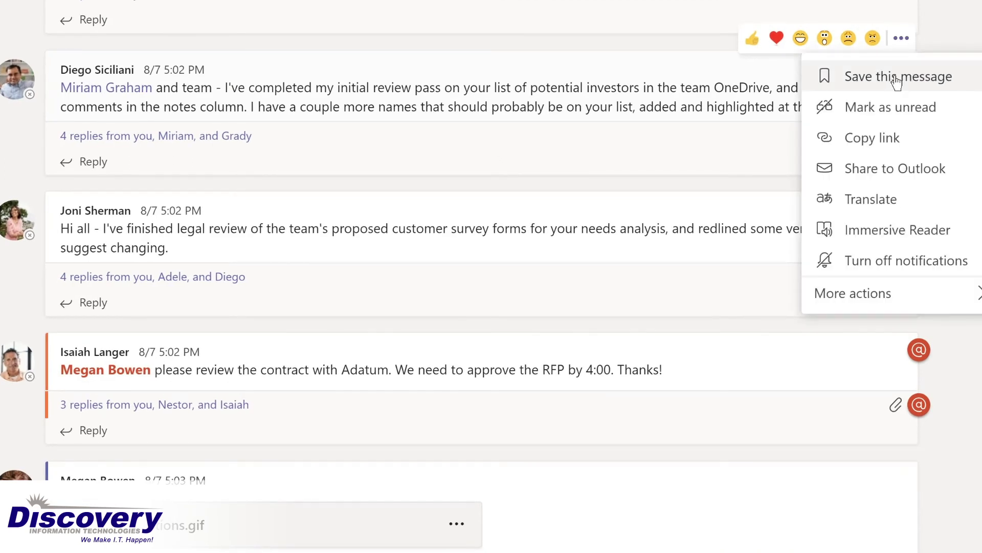
pyautogui.click(897, 82)
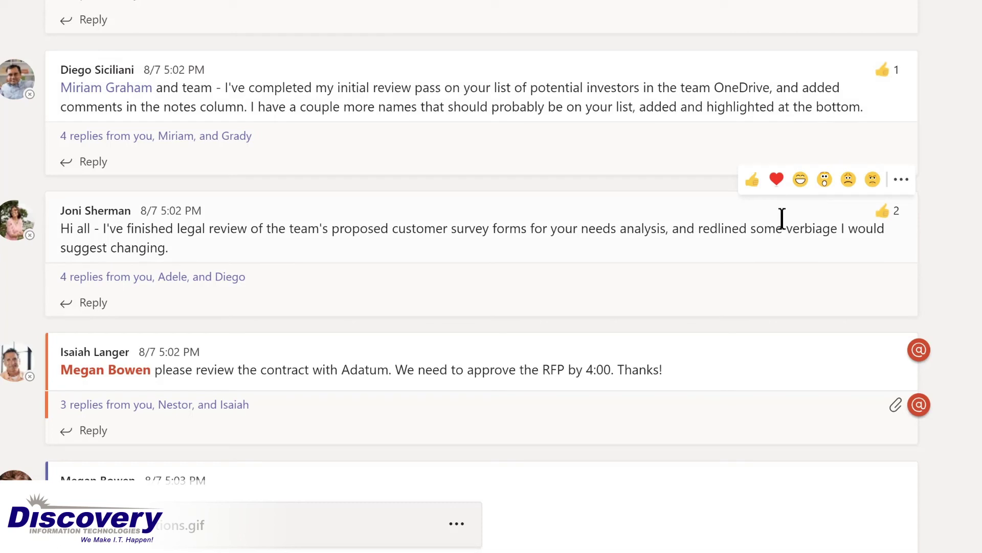
pyautogui.click(902, 181)
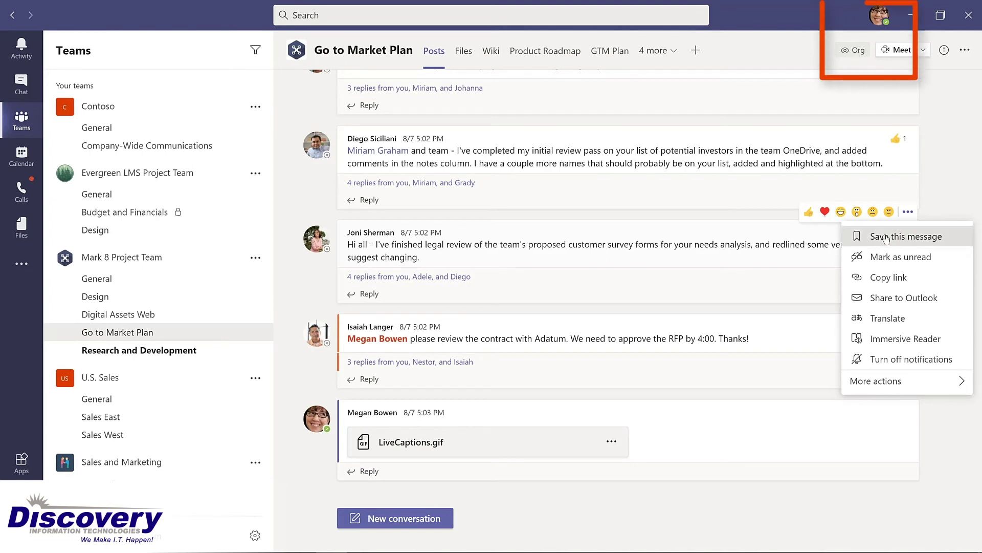
pyautogui.click(886, 237)
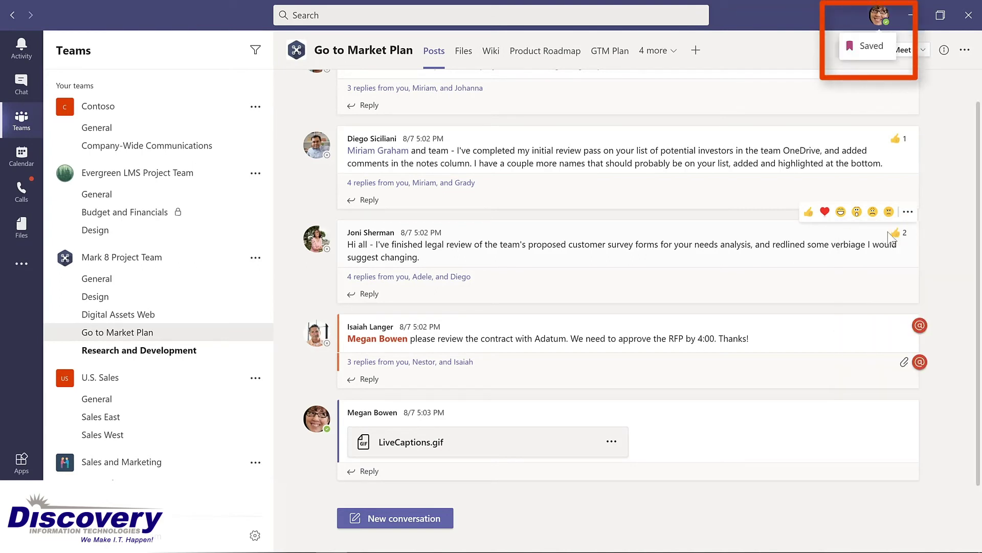
# Open the list of saved messages from the profile and view the saved potential investors post in its channel
pyautogui.moveTo(890, 235)
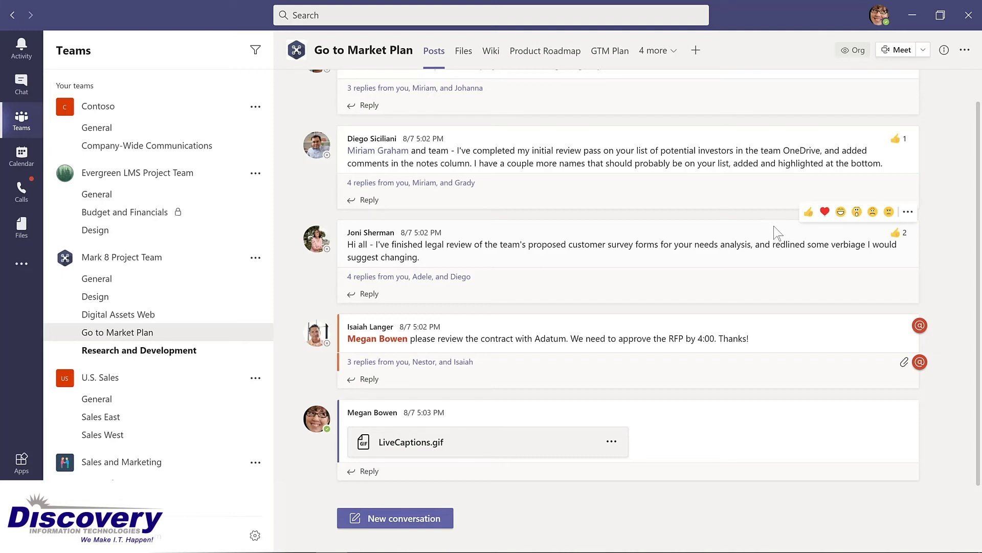
pyautogui.click(881, 17)
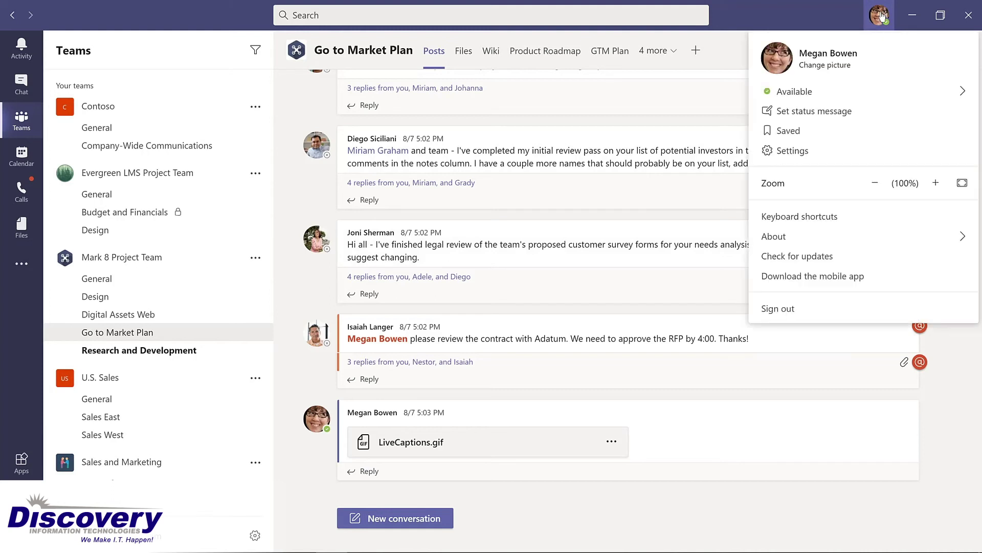
pyautogui.click(788, 131)
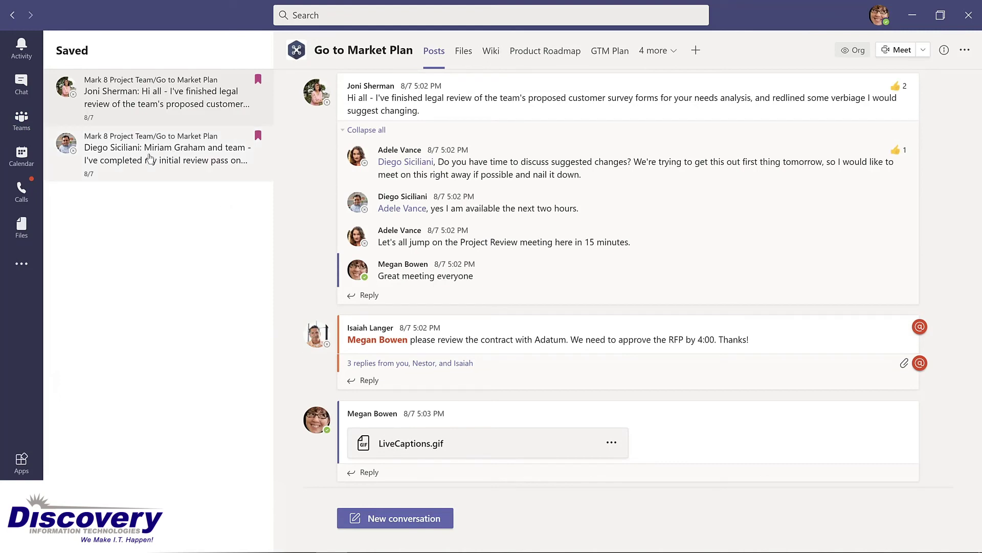
pyautogui.click(149, 158)
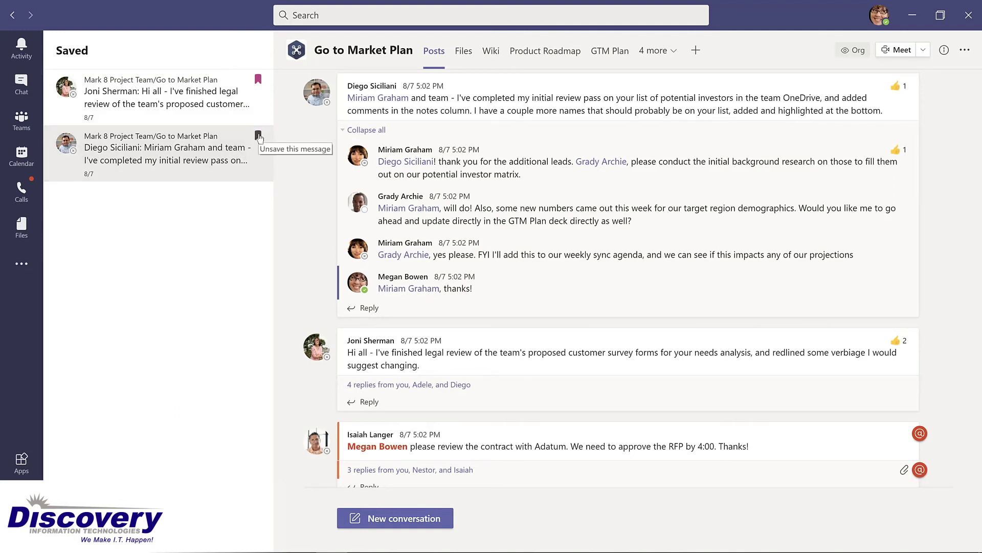
pyautogui.click(259, 135)
# From the Evergreen LMS Design channel, open the saved list with the /saved command and unsave the potential investors post
pyautogui.click(105, 235)
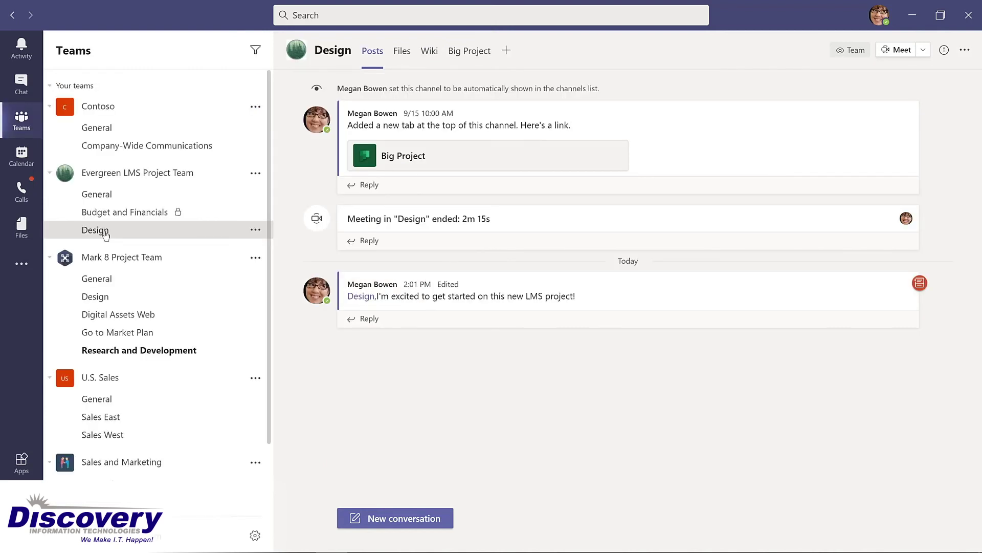
pyautogui.click(345, 13)
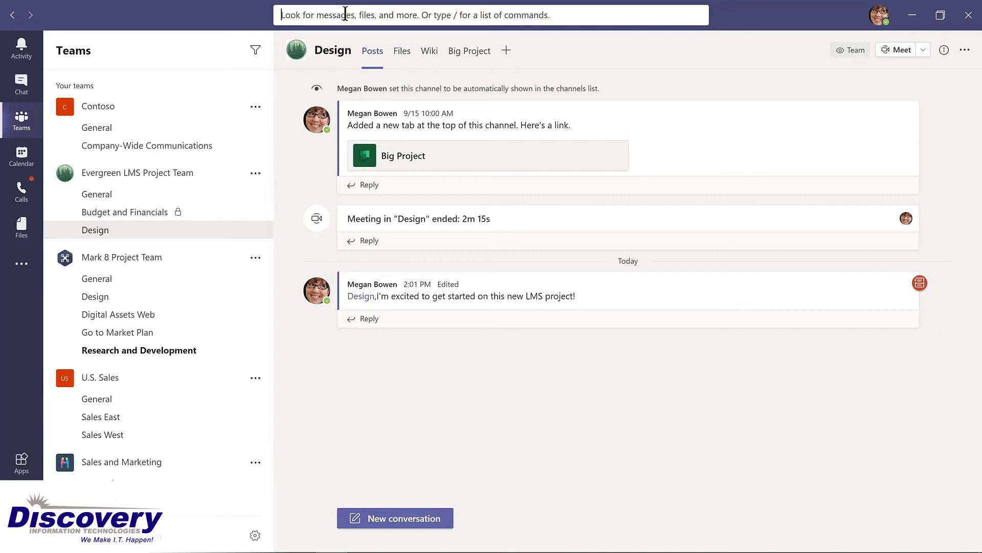
pyautogui.write('/saved')
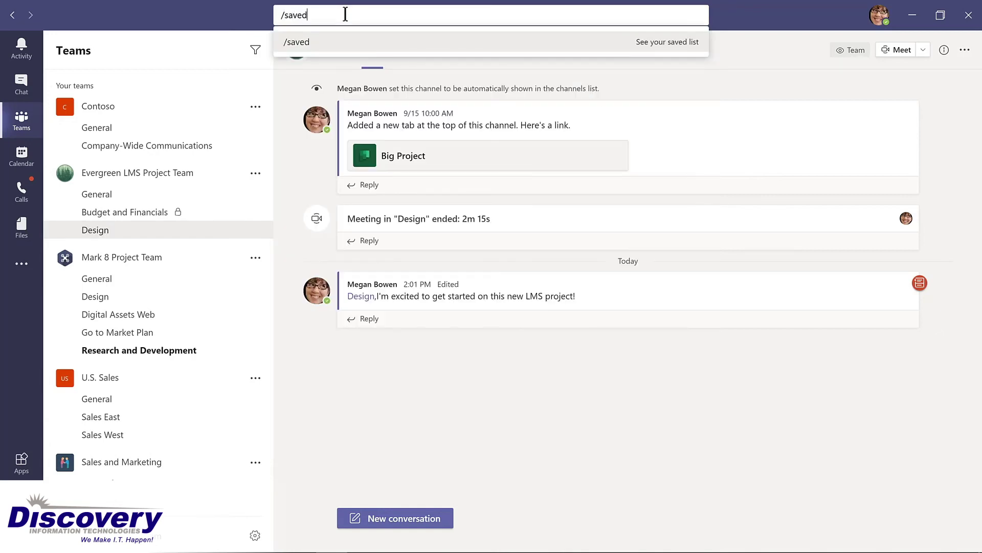
pyautogui.press('Return')
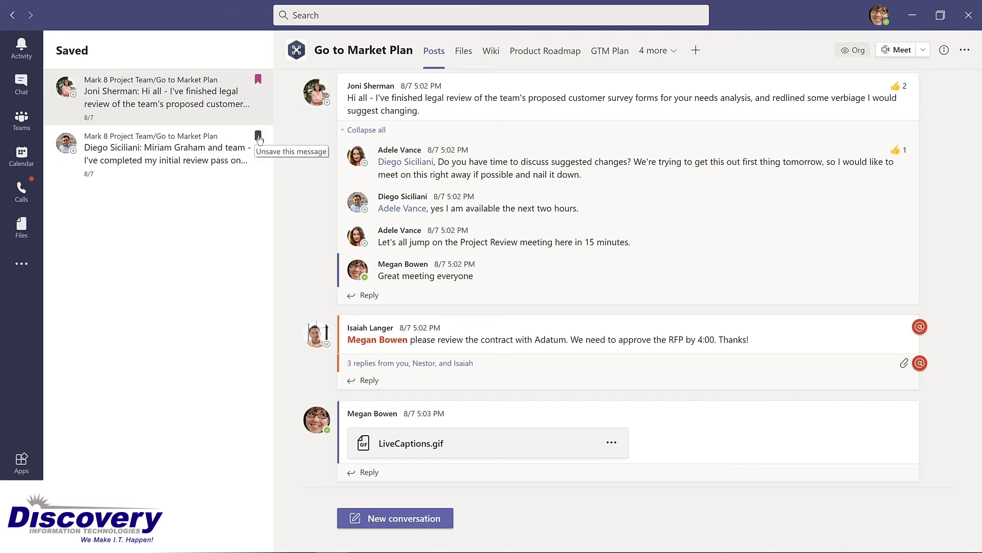
pyautogui.click(258, 137)
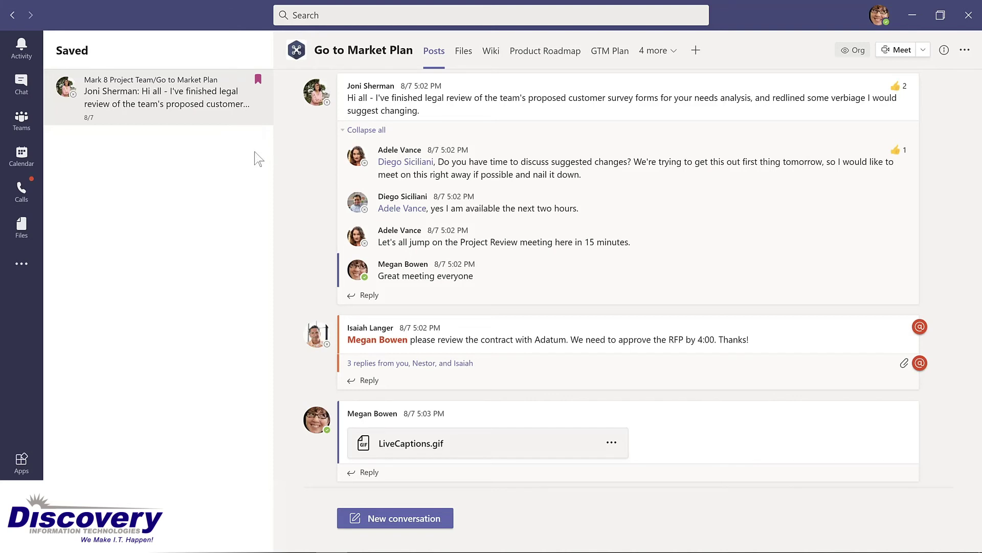
# Save the Adatum contract review post in the Go to Market Plan channel, and unsave it again from its options
pyautogui.click(34, 124)
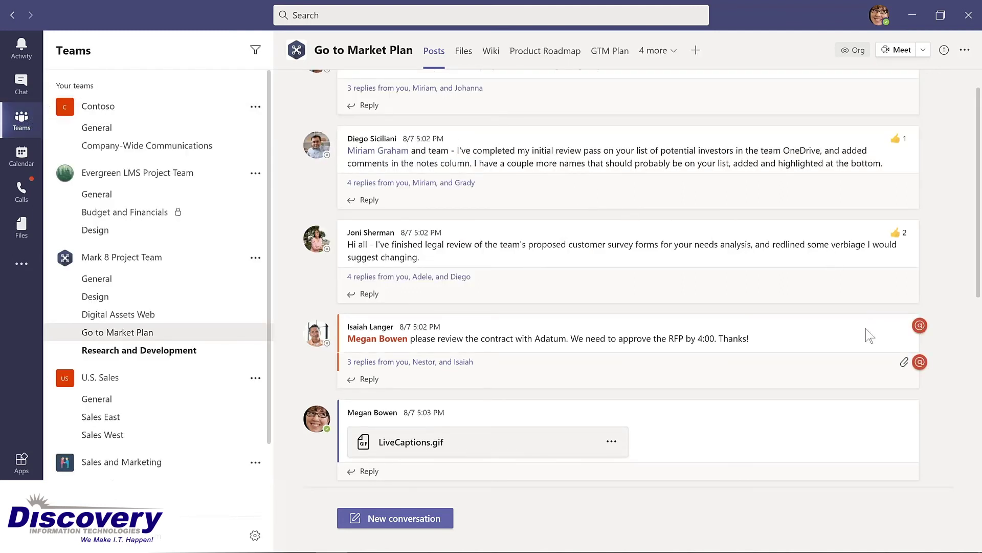
pyautogui.click(908, 306)
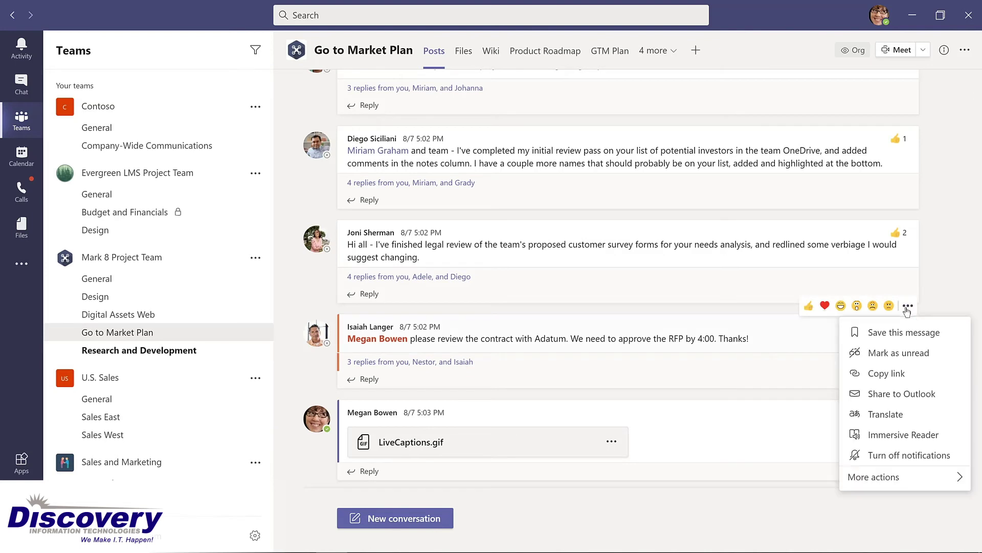
pyautogui.click(898, 335)
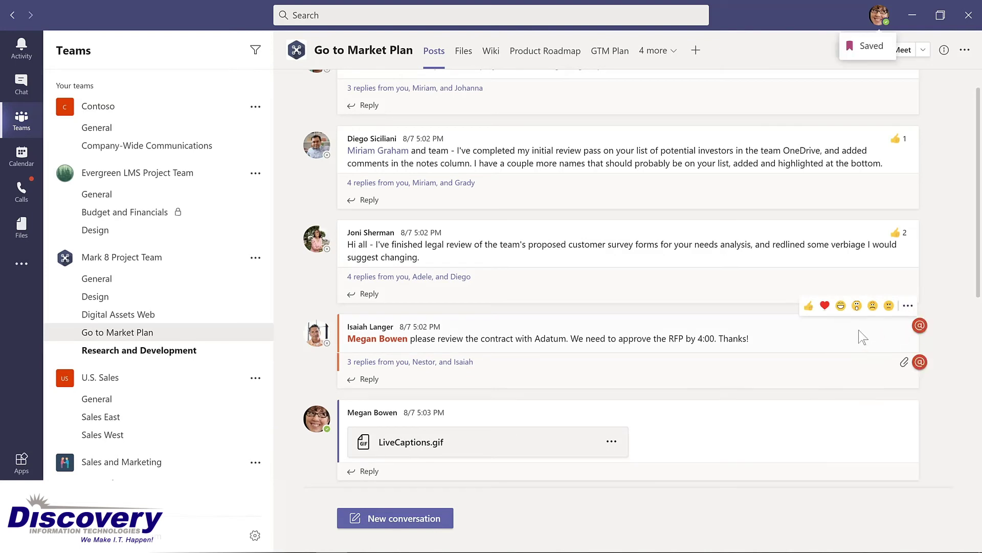
pyautogui.click(909, 306)
pyautogui.click(898, 333)
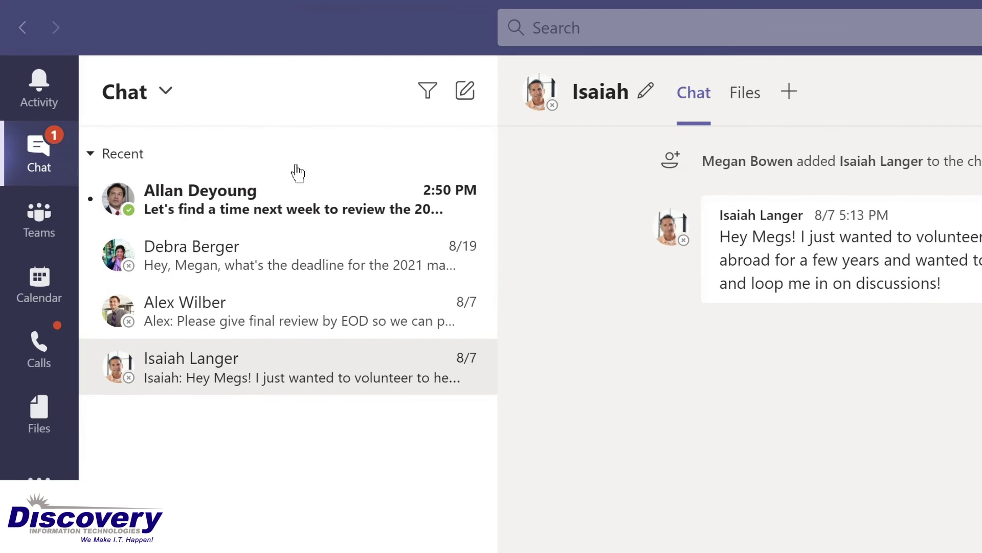
# Pin the unread chat about finding a time next week for a review
pyautogui.moveTo(336, 201)
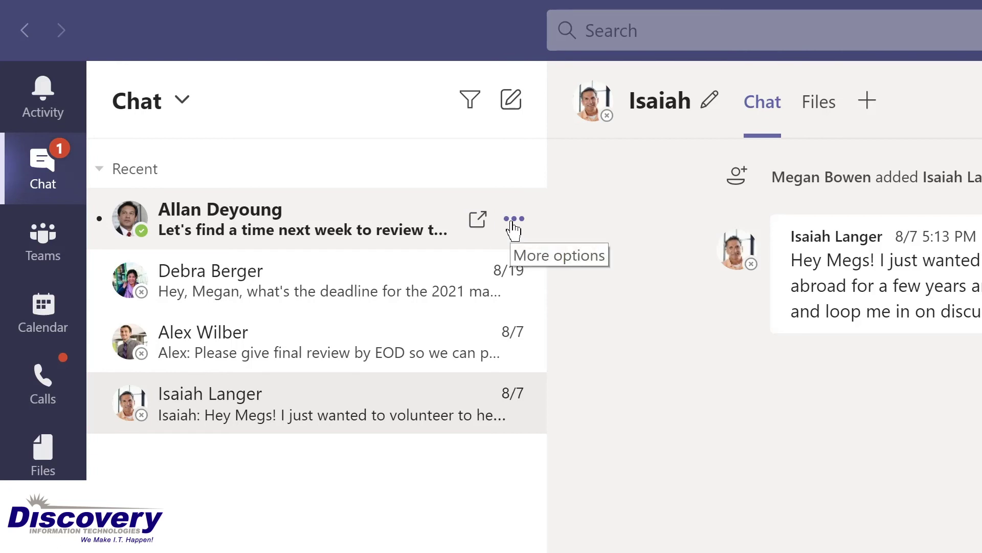
pyautogui.click(513, 220)
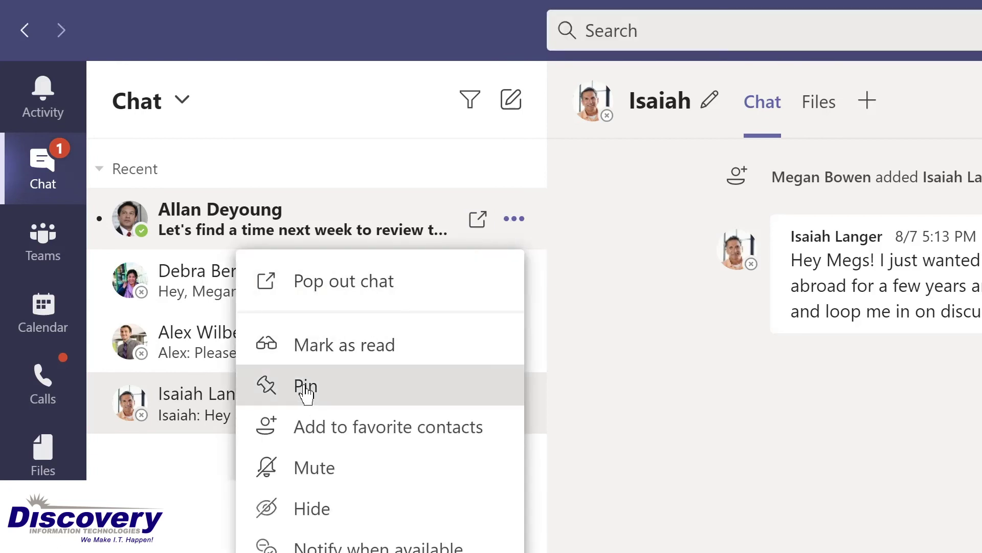
pyautogui.click(306, 387)
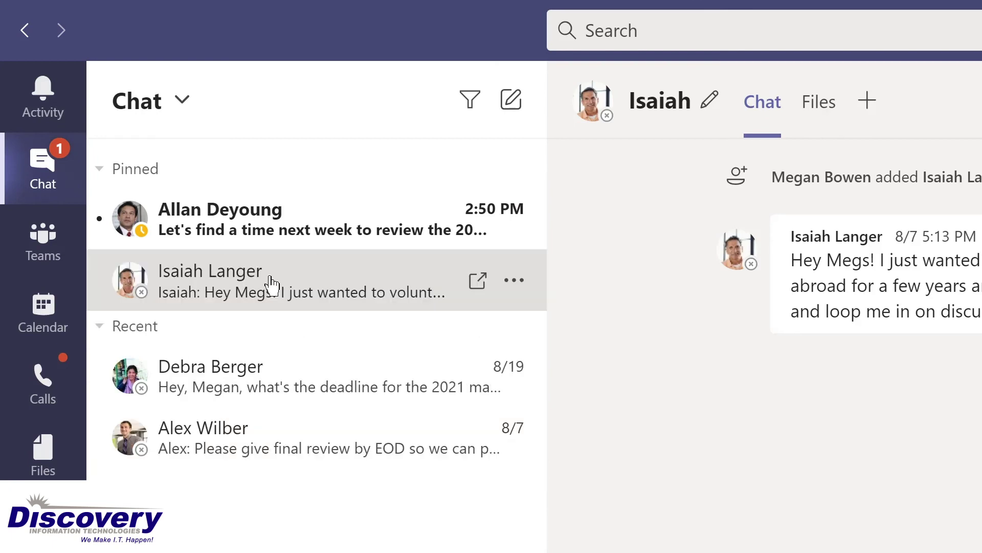
# Move the pinned chat with the volunteering message above the other pinned chat, and unpin it
pyautogui.moveTo(267, 281); pyautogui.dragTo(274, 194)
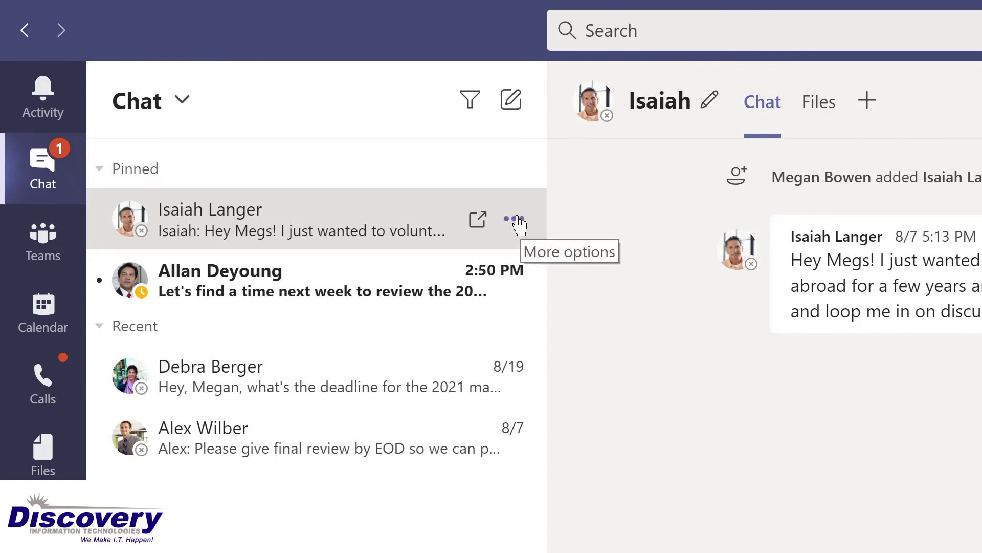
pyautogui.click(514, 219)
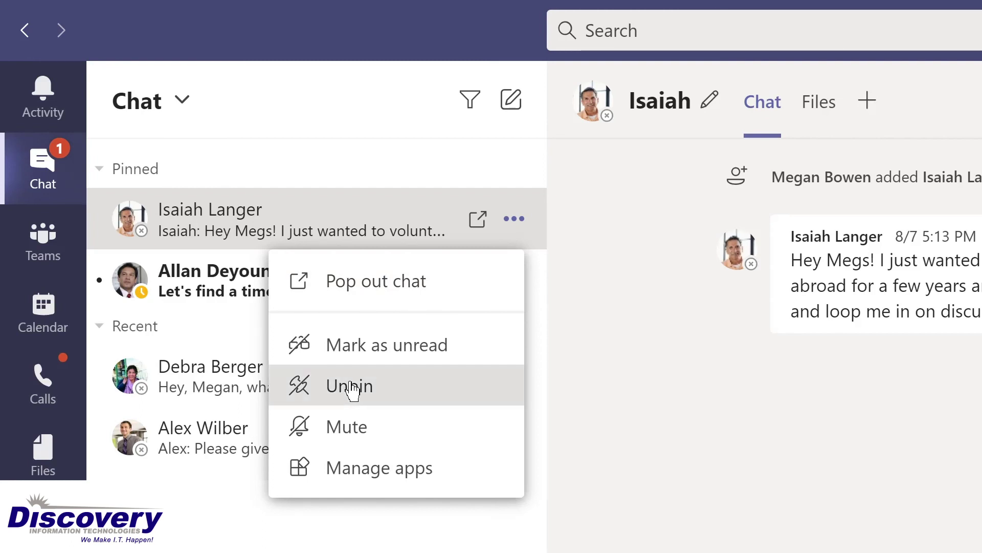
pyautogui.click(352, 389)
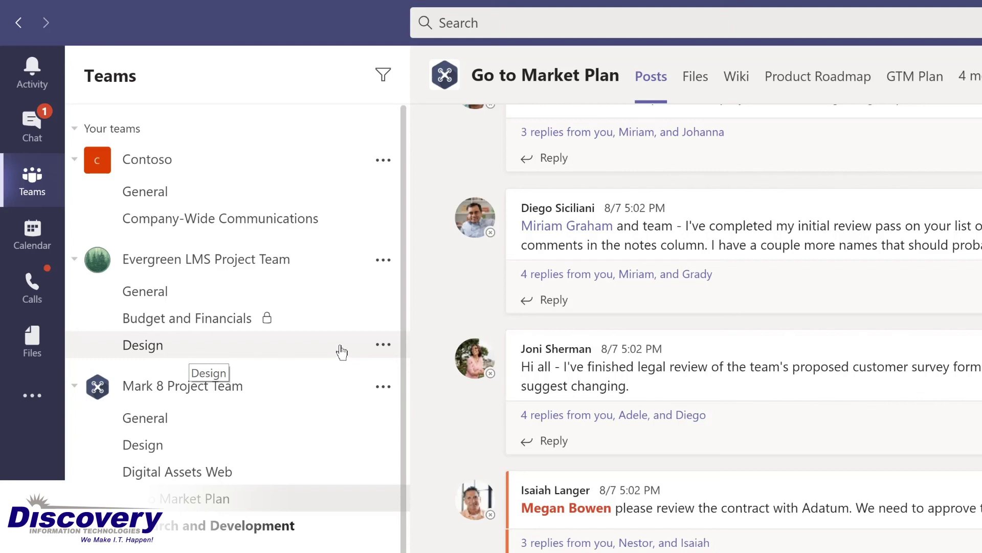
# Pin the Design channel of the Evergreen LMS Project Team
pyautogui.click(382, 346)
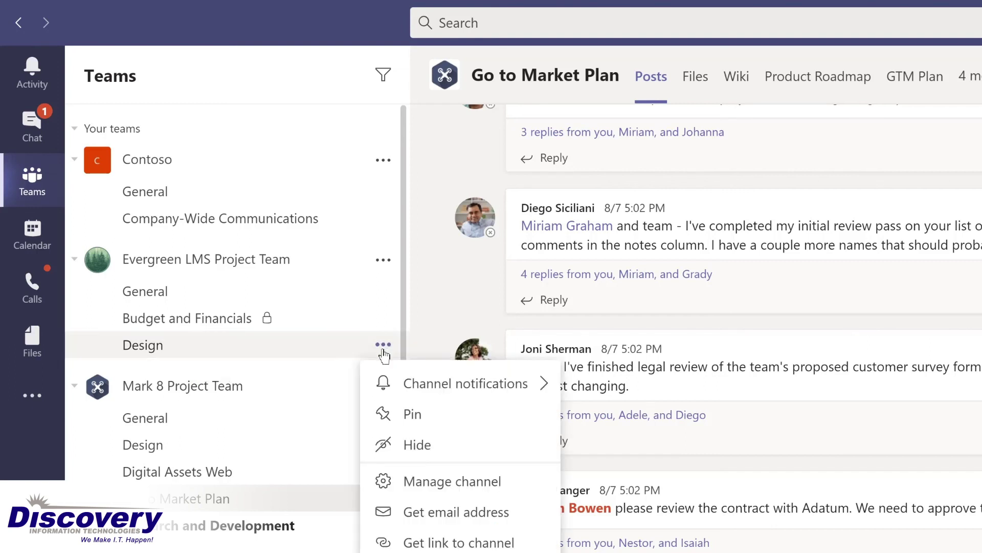
pyautogui.click(409, 415)
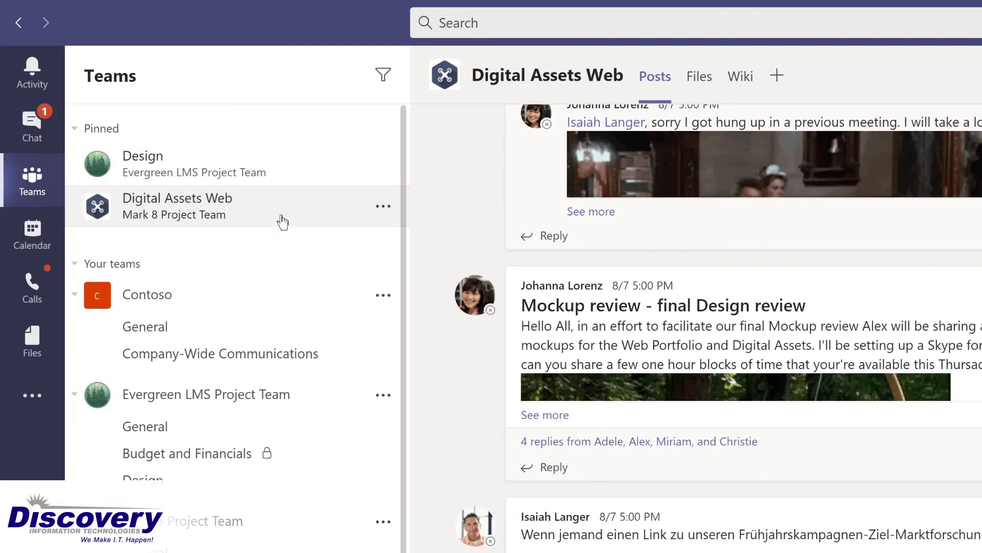
# Move the pinned Digital Assets Web channel above the pinned Design channel, and unpin Digital Assets Web
pyautogui.click(275, 219)
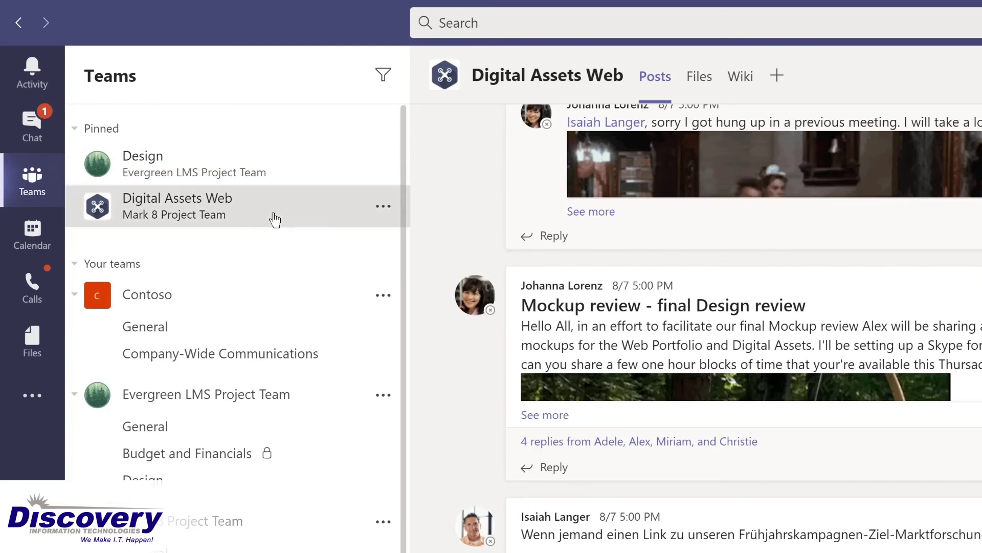
pyautogui.moveTo(274, 219); pyautogui.dragTo(275, 153)
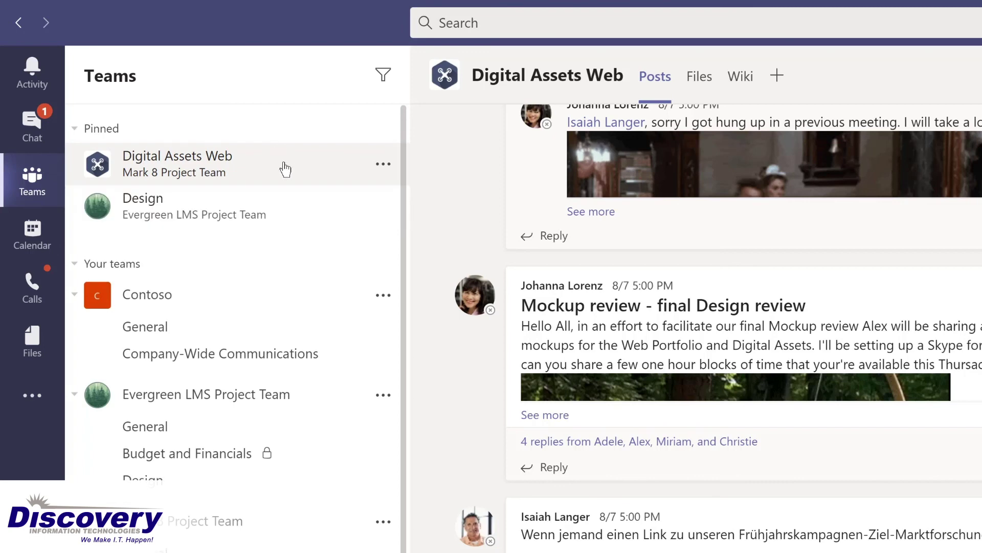
pyautogui.click(383, 165)
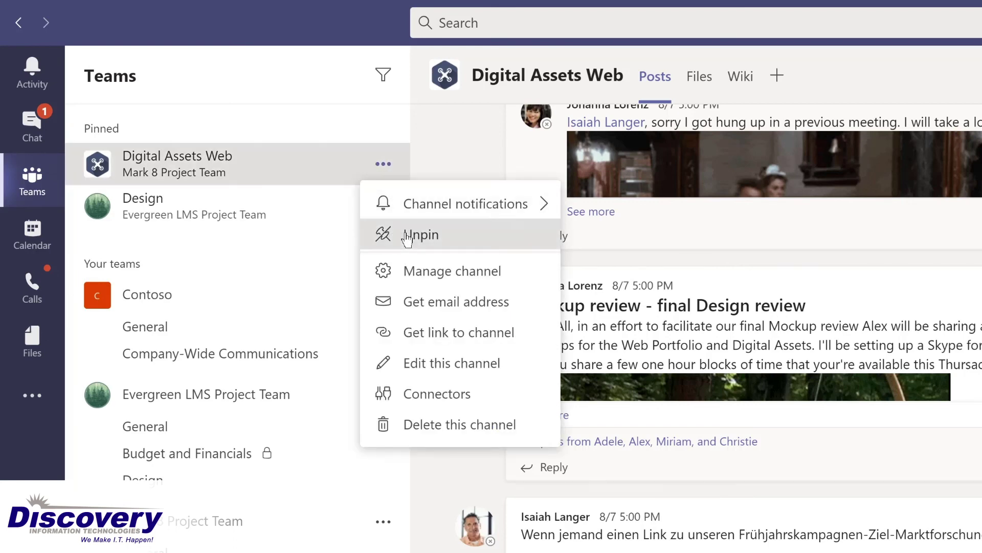
pyautogui.click(402, 238)
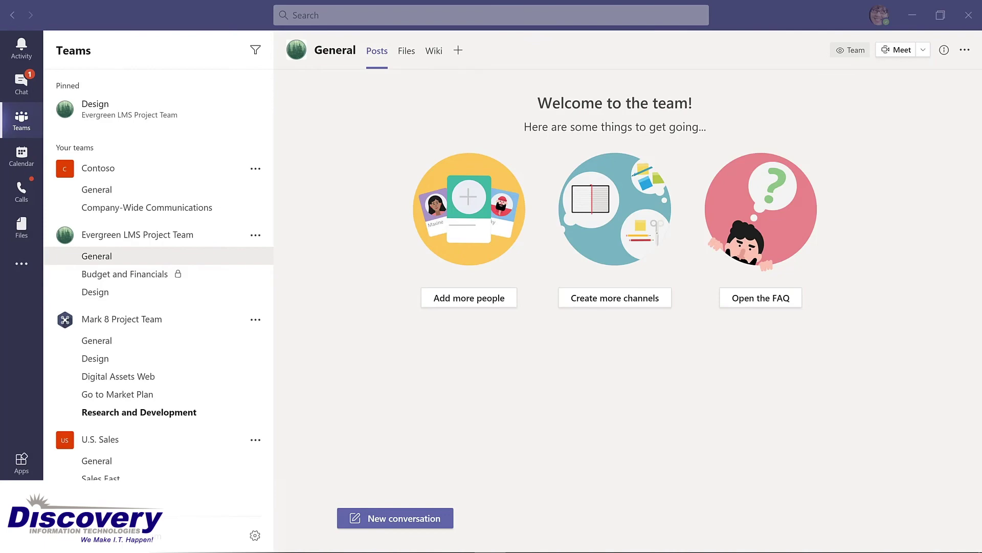
# Start a formatted new conversation in the Evergreen General channel with the subject "I'm excited to start planning our new LMS!"
pyautogui.click(373, 519)
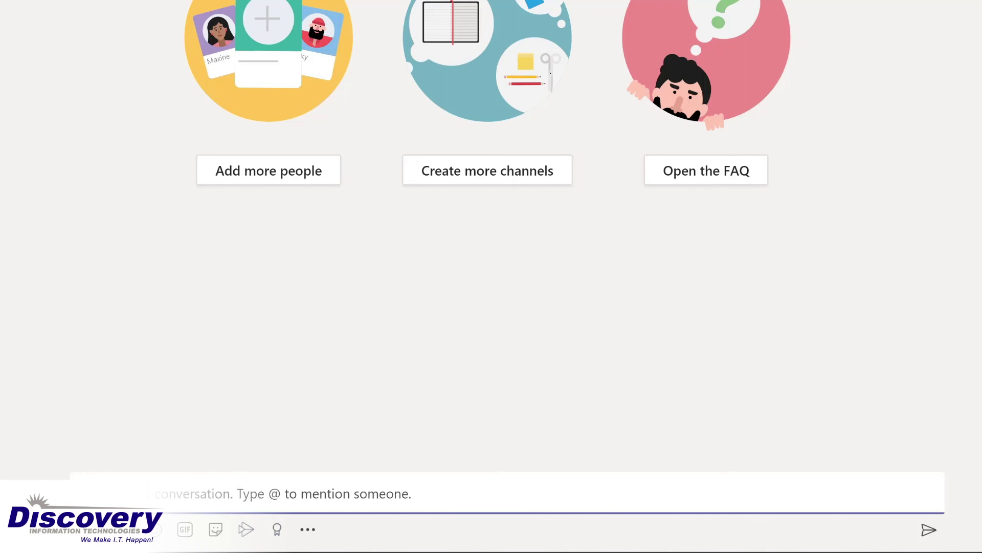
pyautogui.click(93, 529)
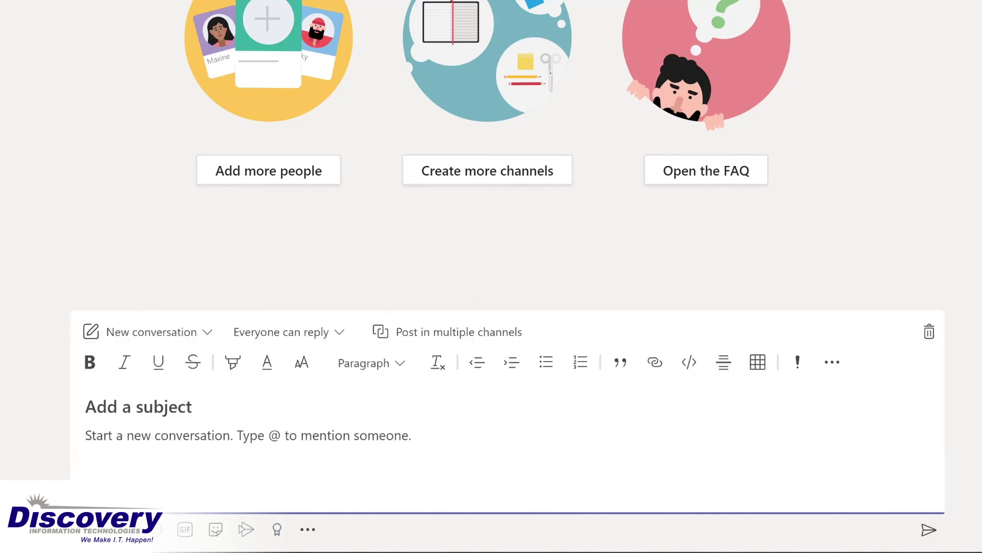
pyautogui.click(105, 470)
pyautogui.click(125, 409)
pyautogui.write("I'm")
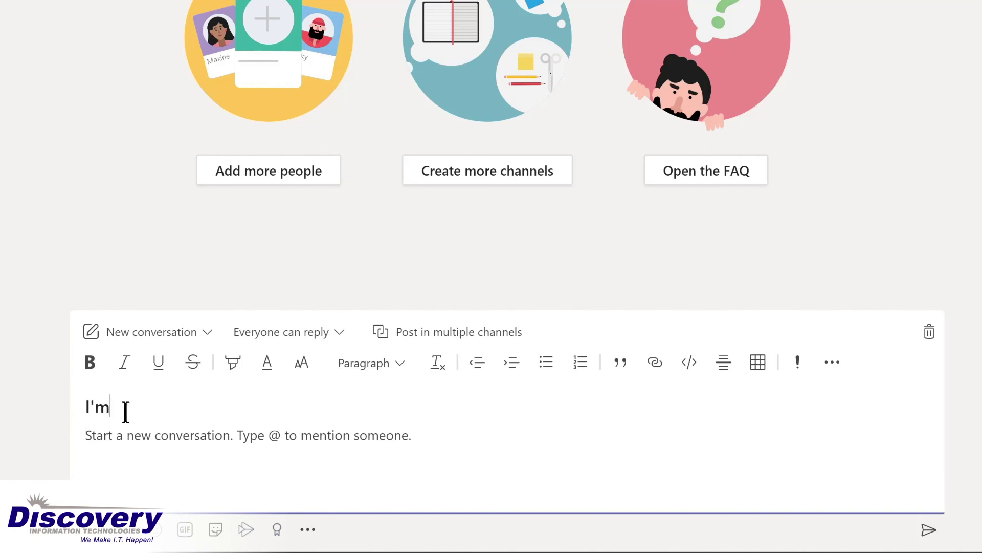
pyautogui.write(' excited to start planning our new LMS!')
# Write the message "We'll be sharing details and actions in the Design channel", inserting Design as a channel mention
pyautogui.click(147, 441)
pyautogui.write("We'll be sharing details and actions in the @Design")
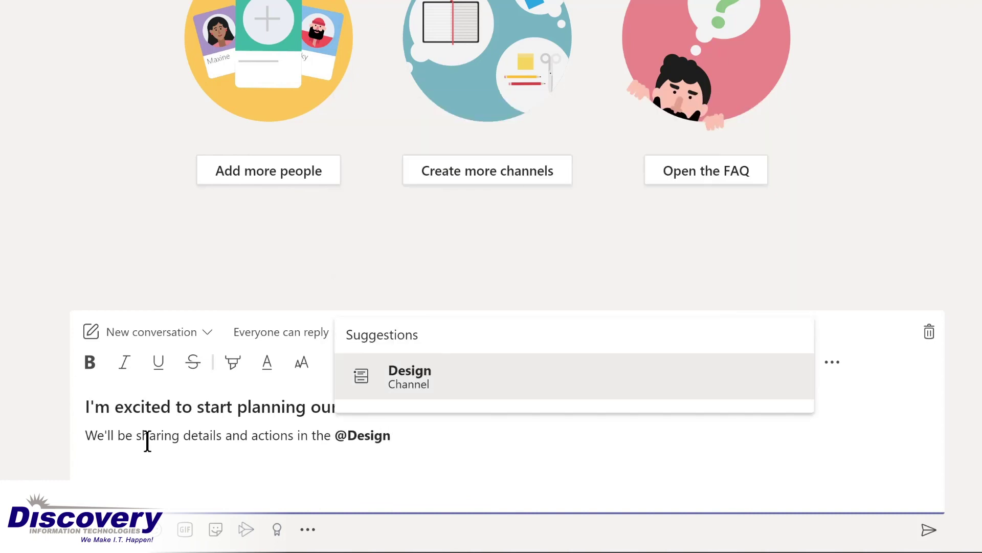
pyautogui.press('Return')
pyautogui.write('channel')
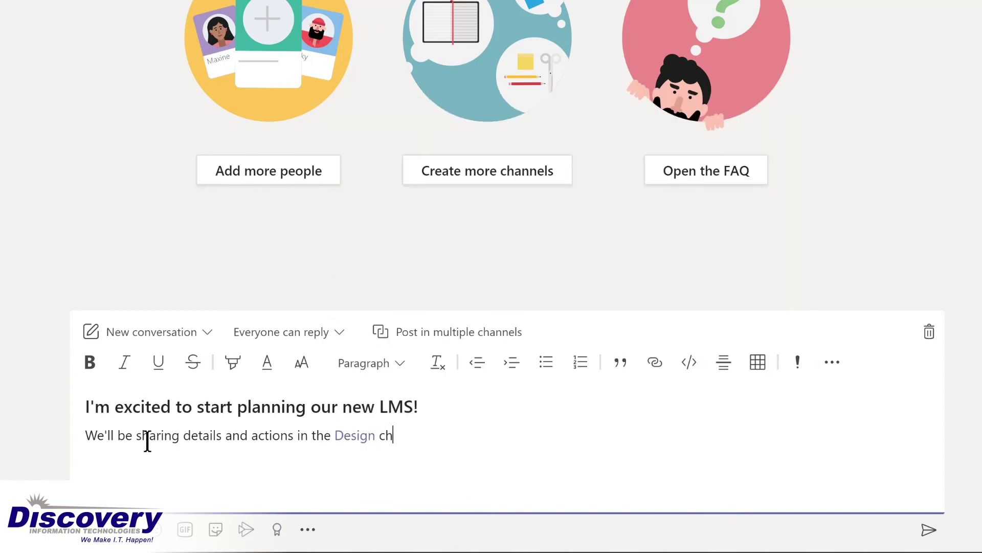
# Highlight the whole line of message text under the subject in yellow
pyautogui.click(89, 438)
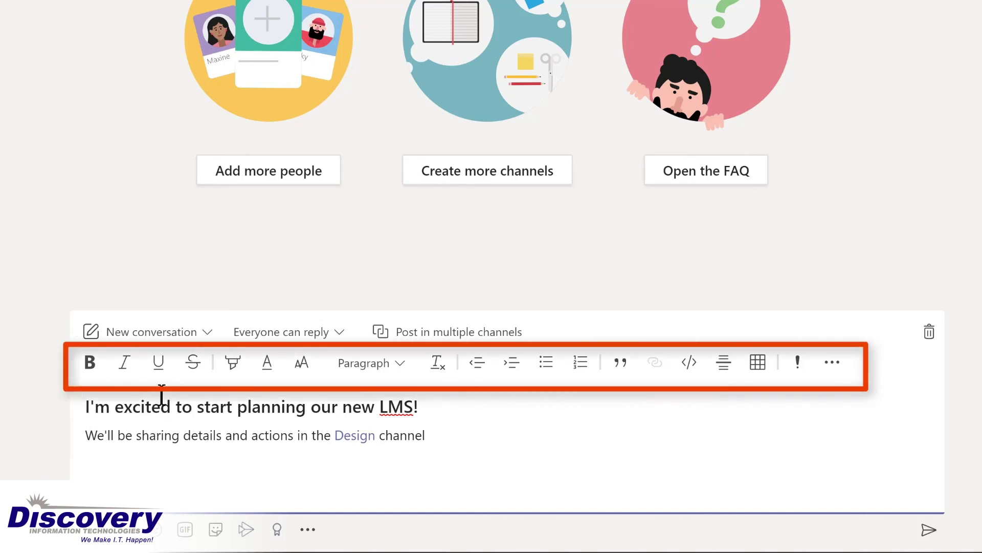
pyautogui.tripleClick(88, 431)
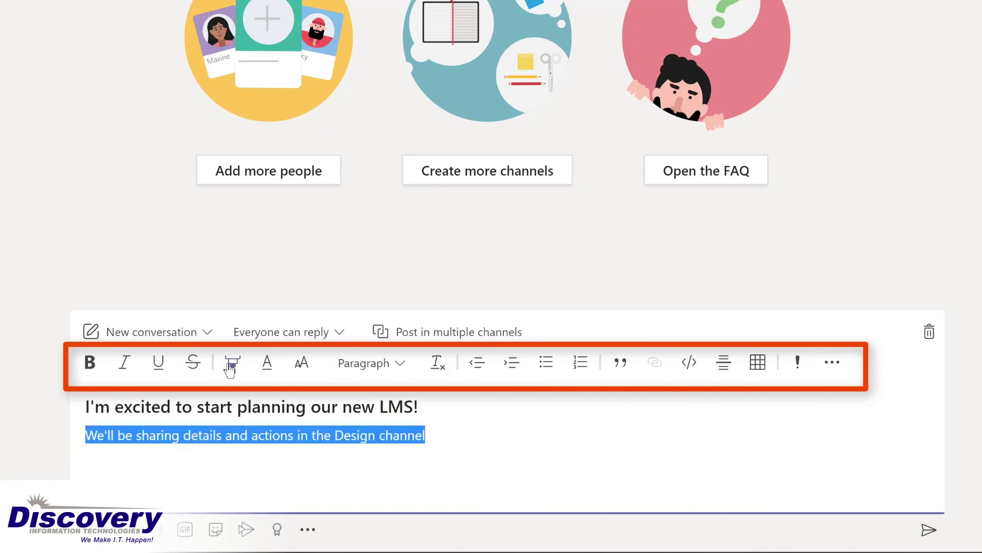
pyautogui.click(233, 365)
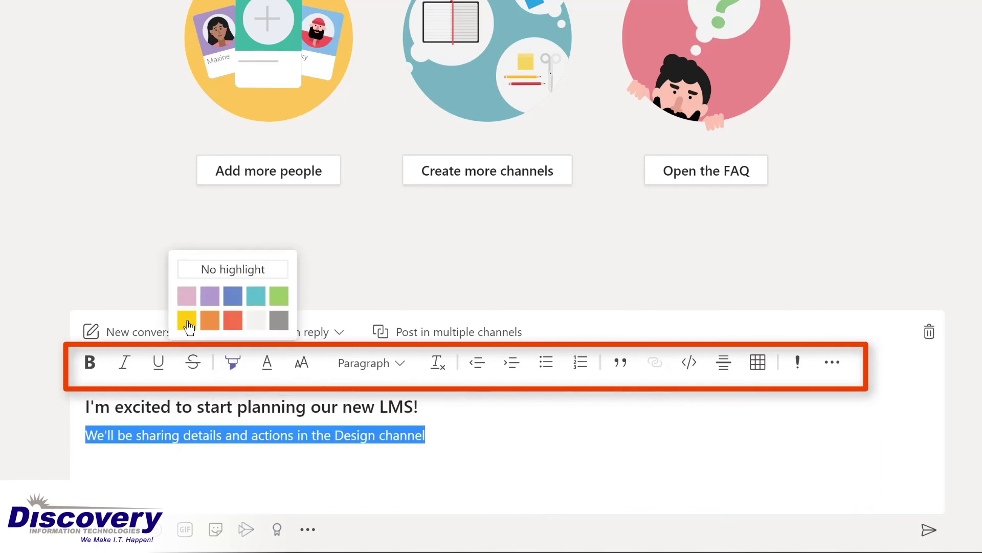
pyautogui.click(187, 322)
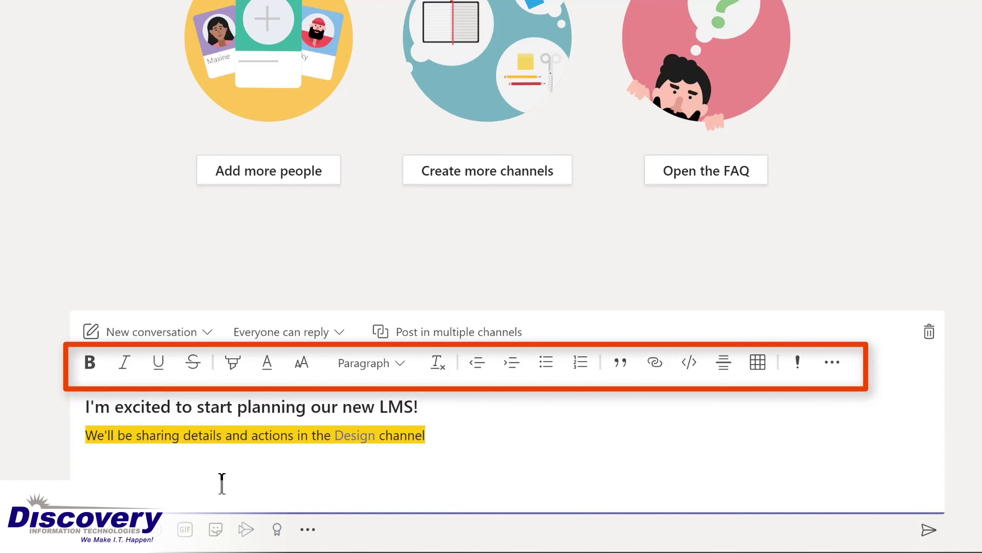
# Add a smiling face emoji on a new line below the highlighted text
pyautogui.press('Return')
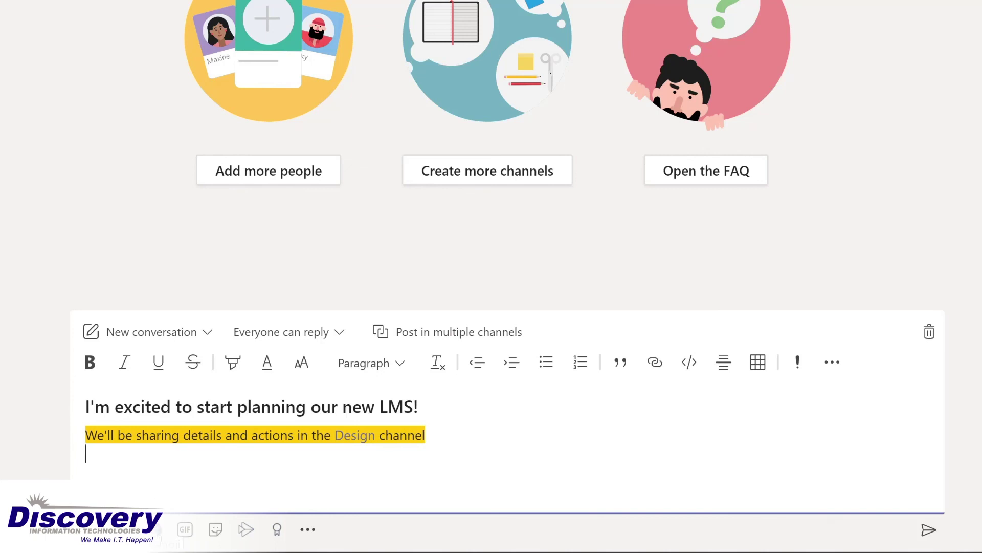
pyautogui.click(154, 529)
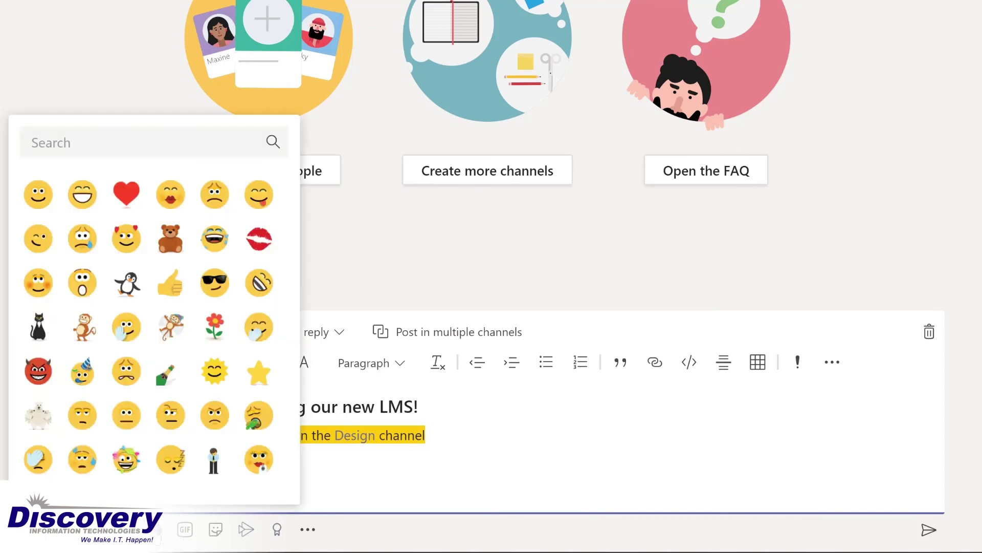
pyautogui.click(39, 194)
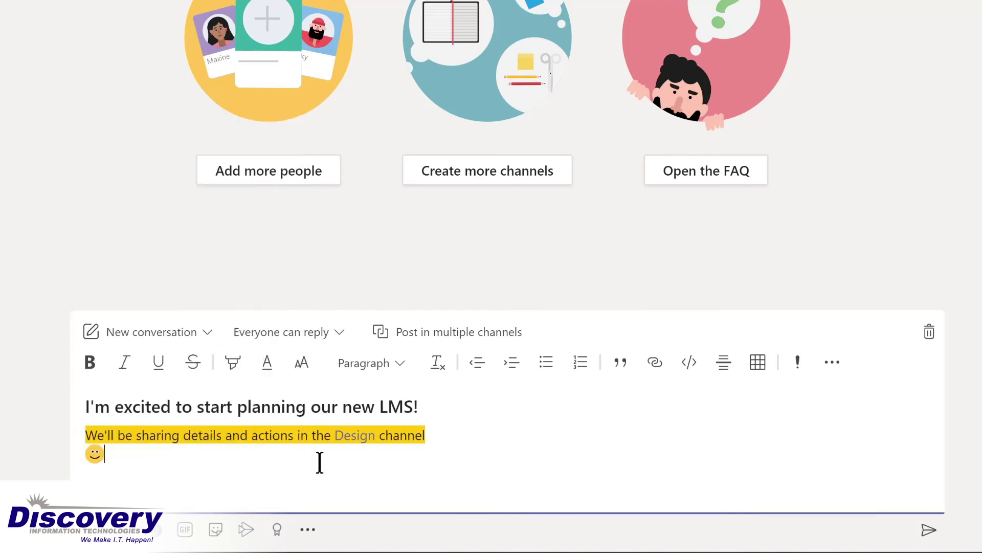
# Search the GIFs for "yay" and insert the one of the cheering man in a grey sweater
pyautogui.click(185, 529)
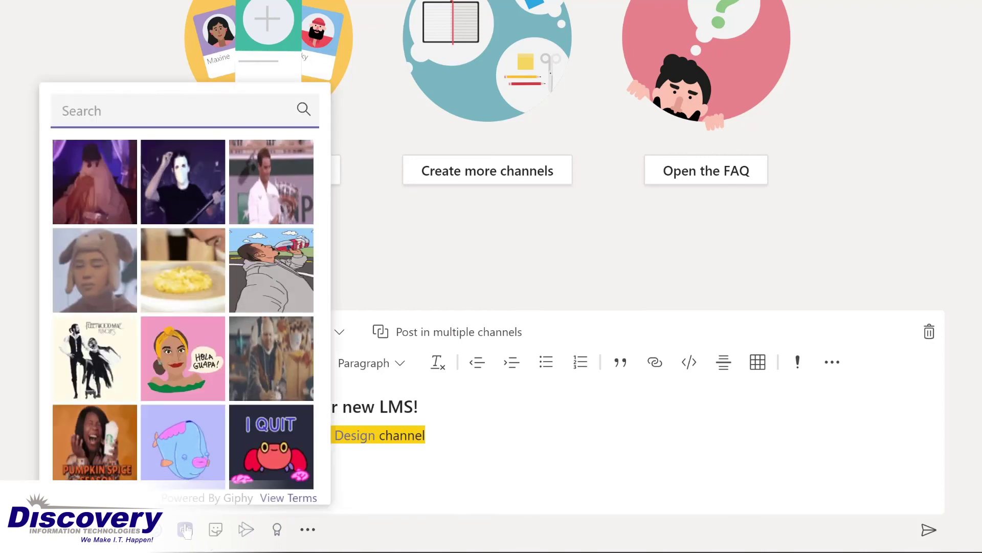
pyautogui.write('yay')
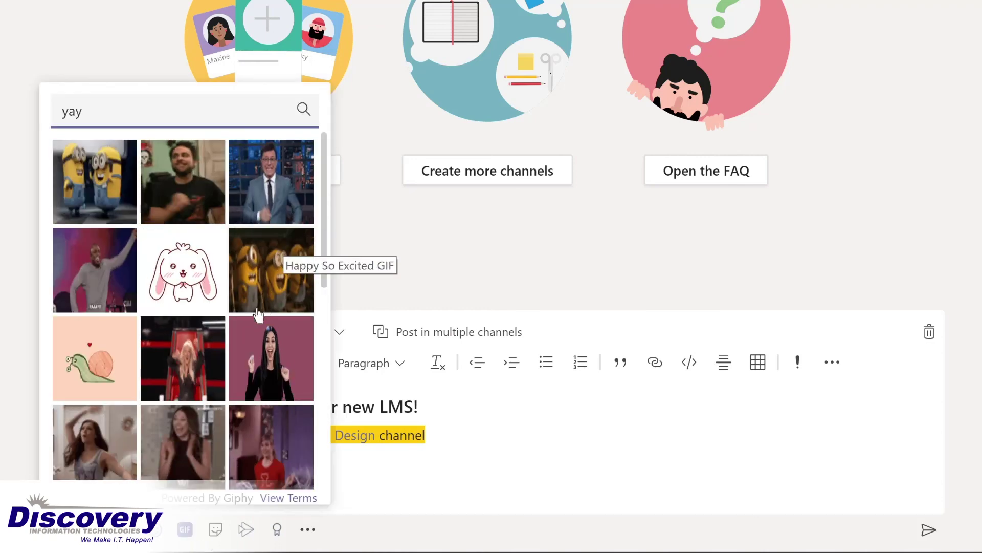
pyautogui.click(83, 281)
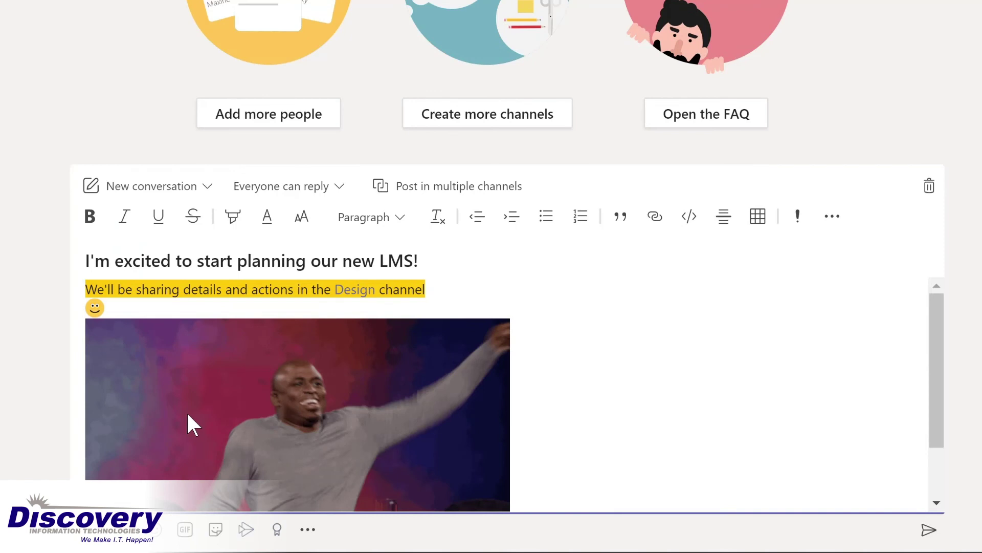
# Add the popular "OH YEAH!" comic sticker below the GIF and post the message to the channel
pyautogui.click(215, 529)
pyautogui.click(182, 260)
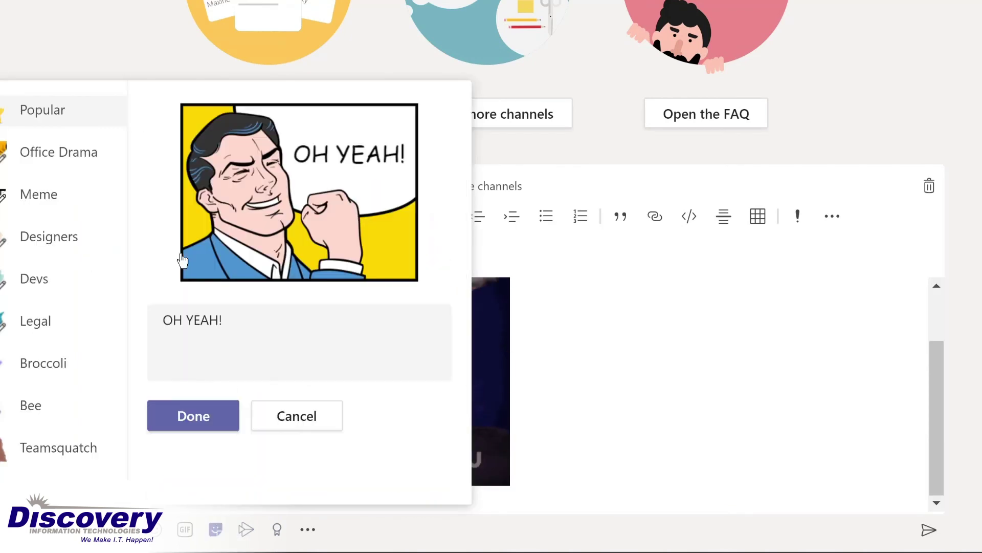
pyautogui.click(193, 416)
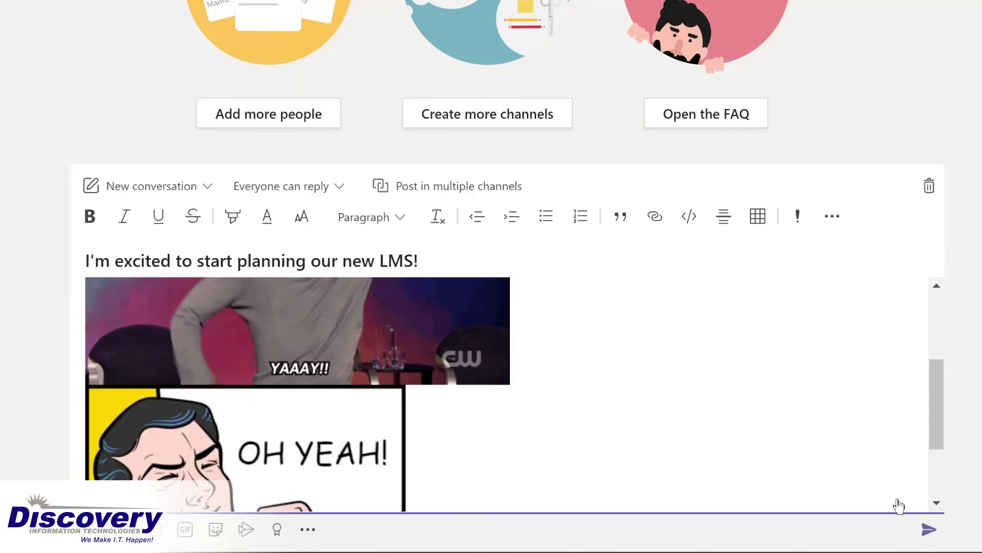
pyautogui.press('Return')
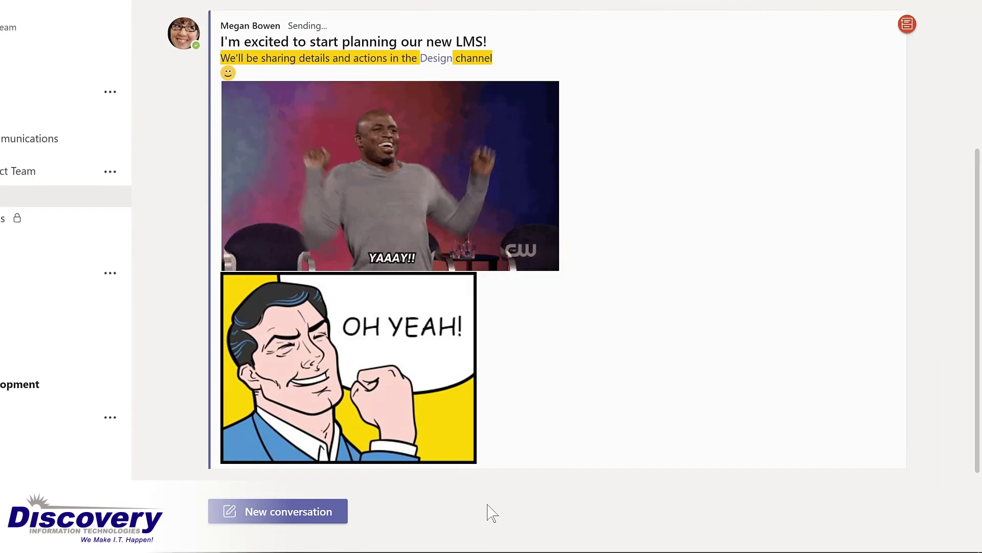